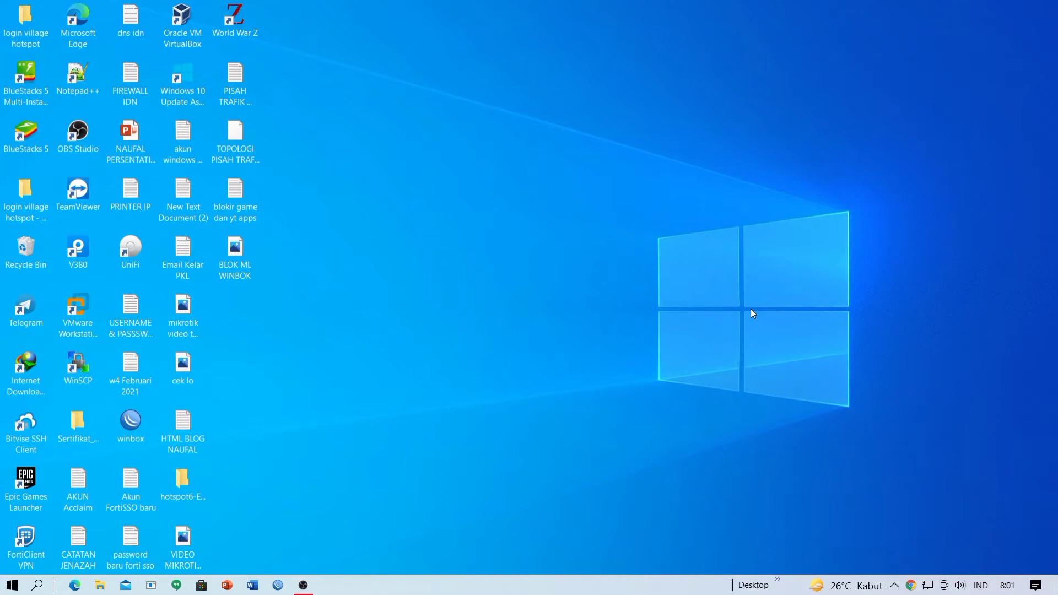
# Launch WinBox and connect to the neighboring router bolang with MAC address 74:4D:28:81:85:5D using the saved login
pyautogui.click(281, 587)
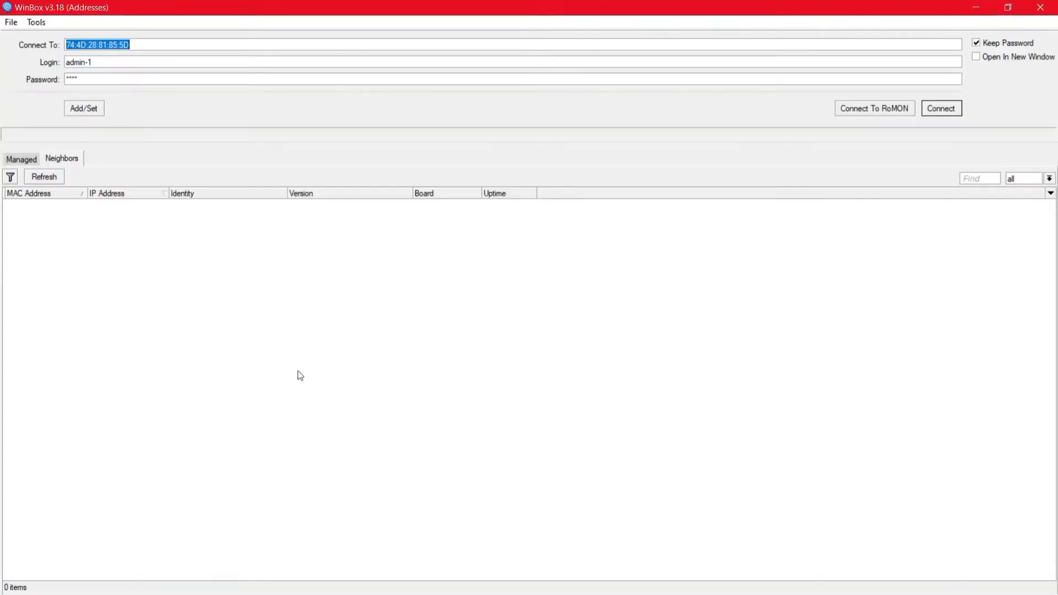
pyautogui.click(56, 204)
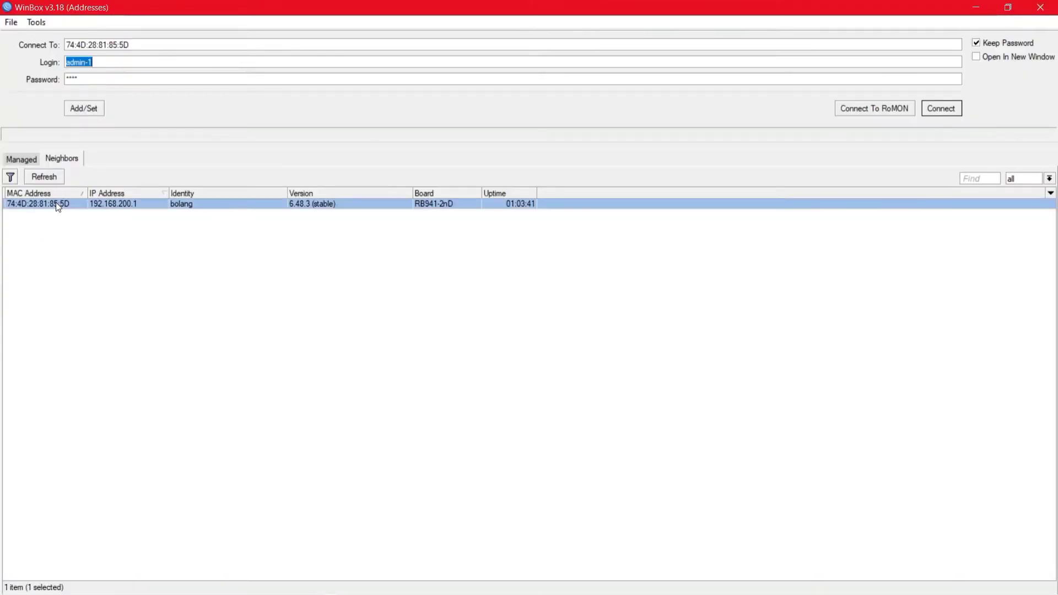
pyautogui.click(933, 113)
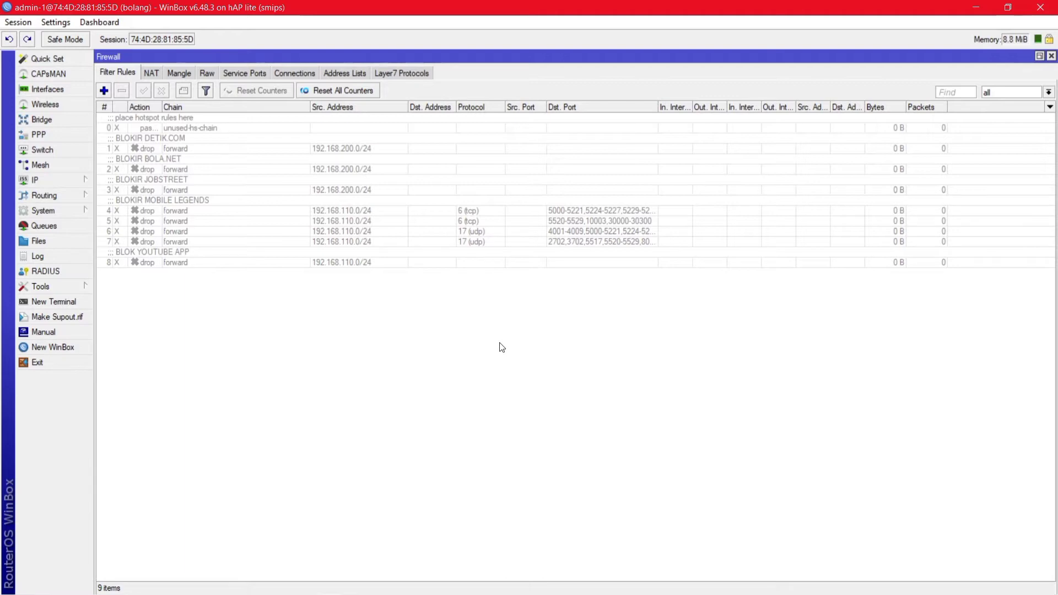
# Review the protocol and destination ports of the first BLOKIR MOBILE LEGENDS filter rule and close it without changes
pyautogui.click(169, 211)
pyautogui.click(184, 220)
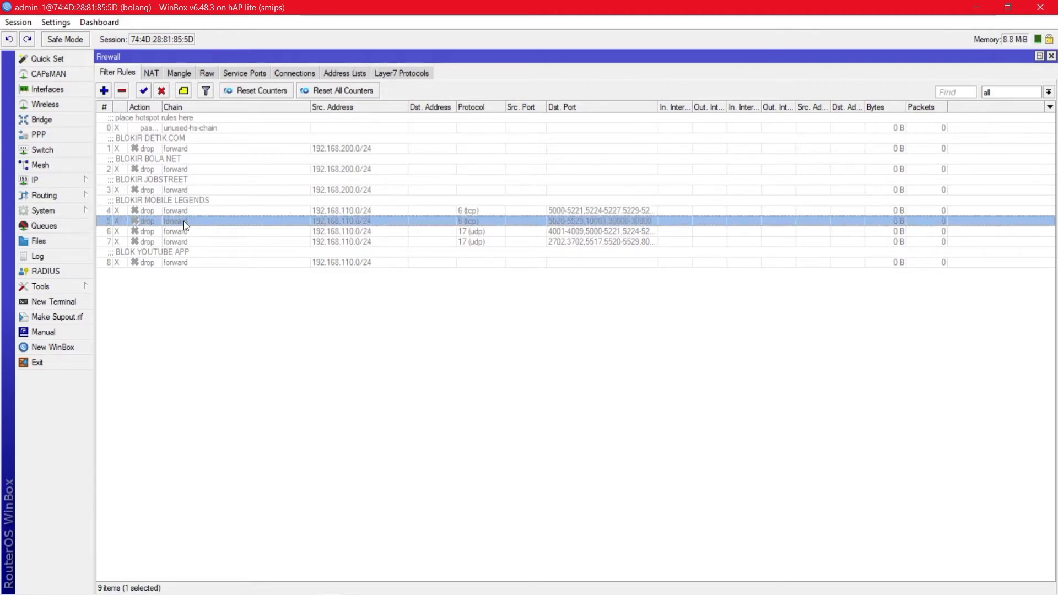
pyautogui.doubleClick(195, 213)
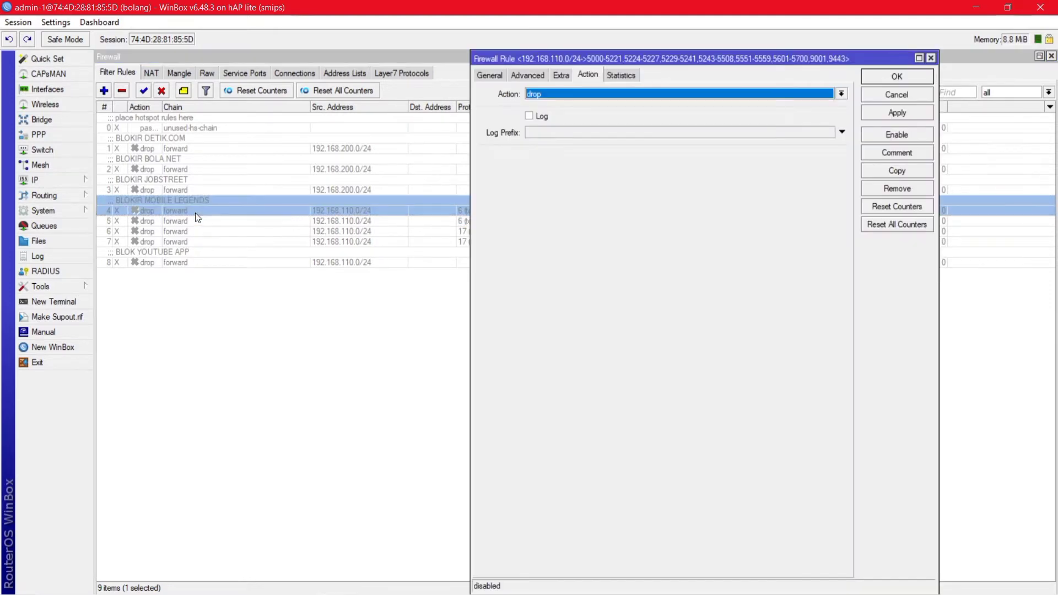
pyautogui.click(491, 81)
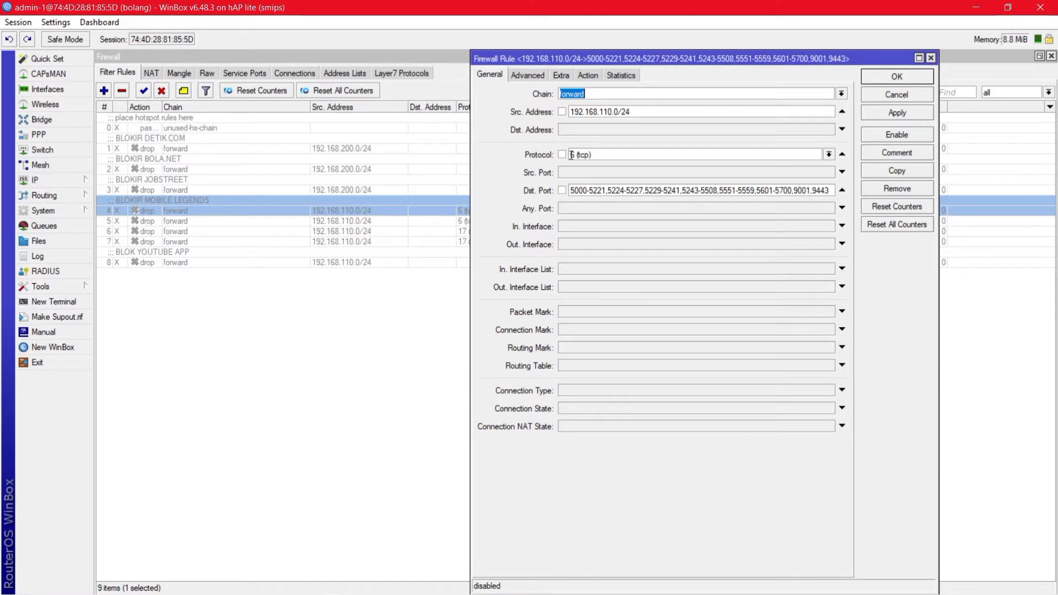
pyautogui.moveTo(572, 155); pyautogui.dragTo(599, 154)
pyautogui.click(582, 192)
pyautogui.click(897, 95)
pyautogui.click(353, 483)
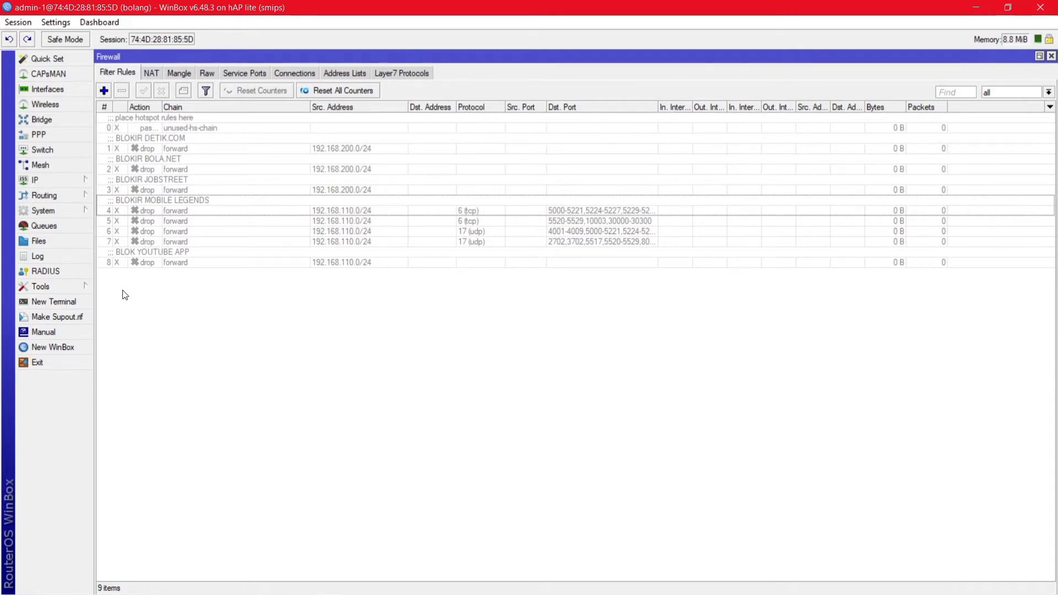
# Open the Torch tool and set its interface to wlan3-WIFI_BIASA
pyautogui.click(72, 288)
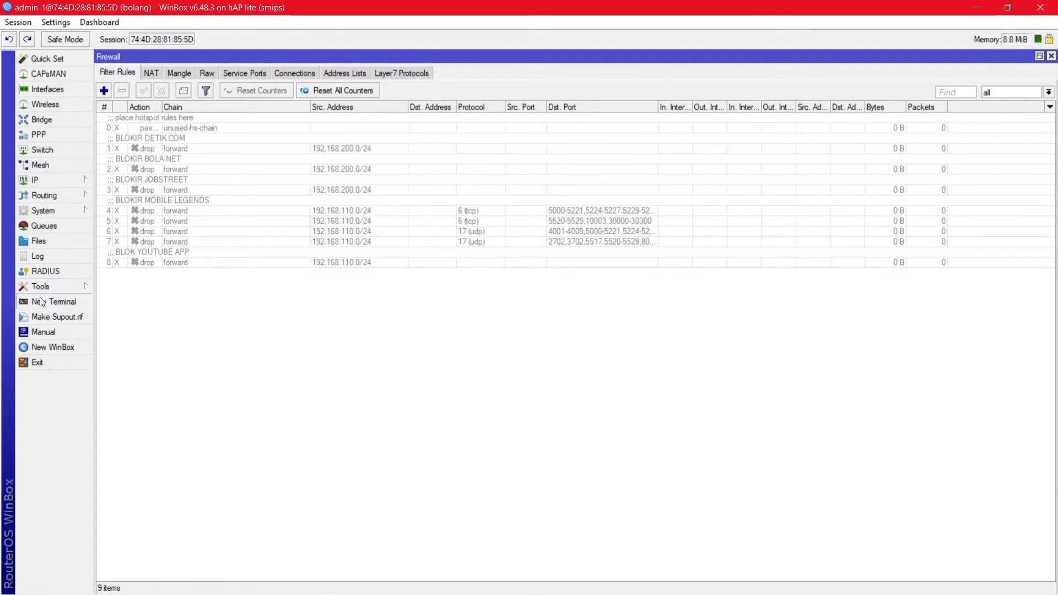
pyautogui.moveTo(71, 287)
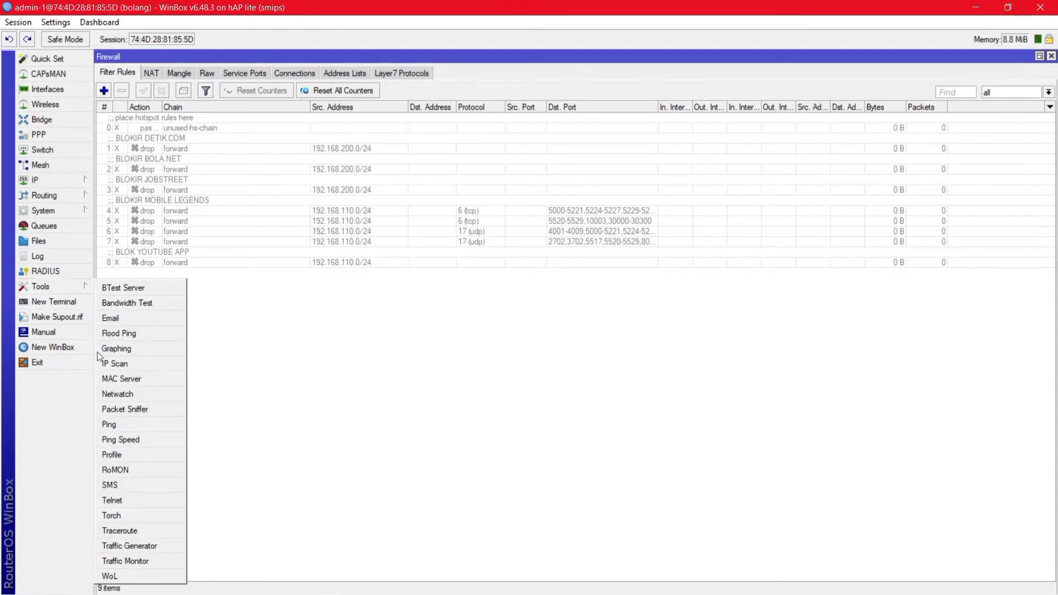
pyautogui.click(127, 514)
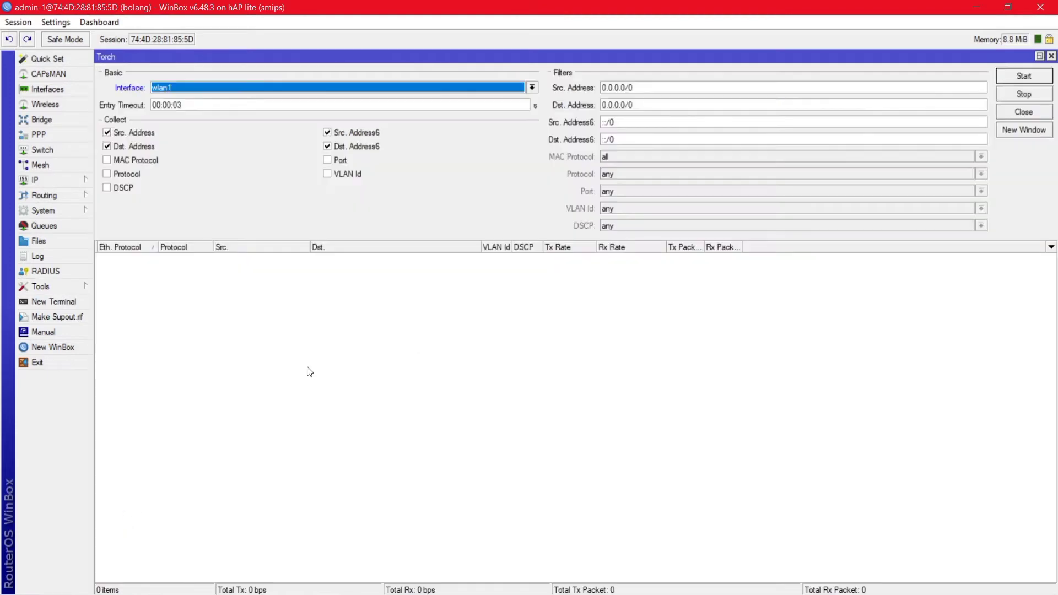
pyautogui.click(286, 91)
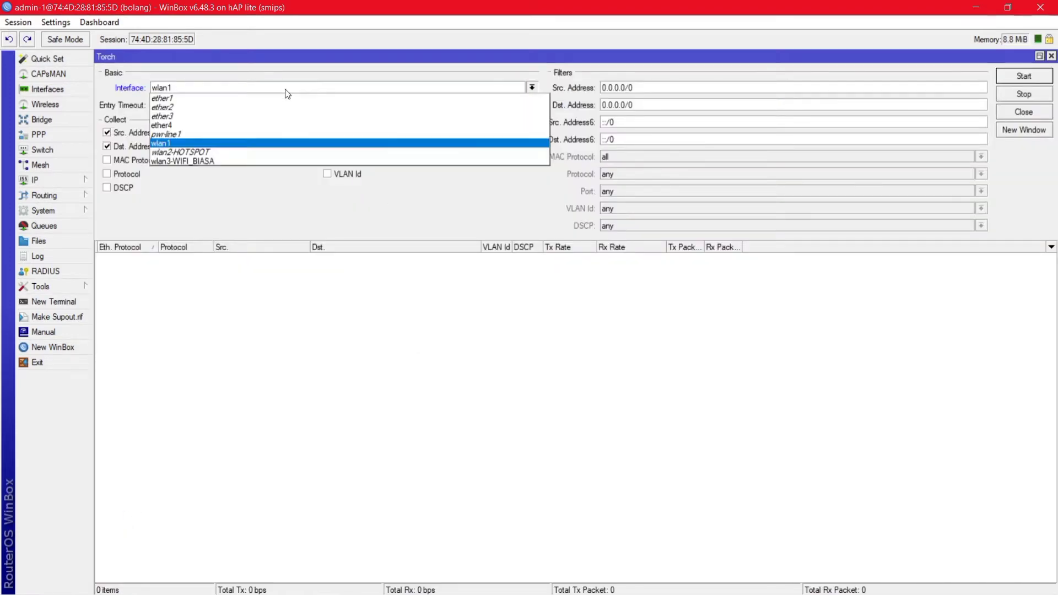
pyautogui.click(269, 161)
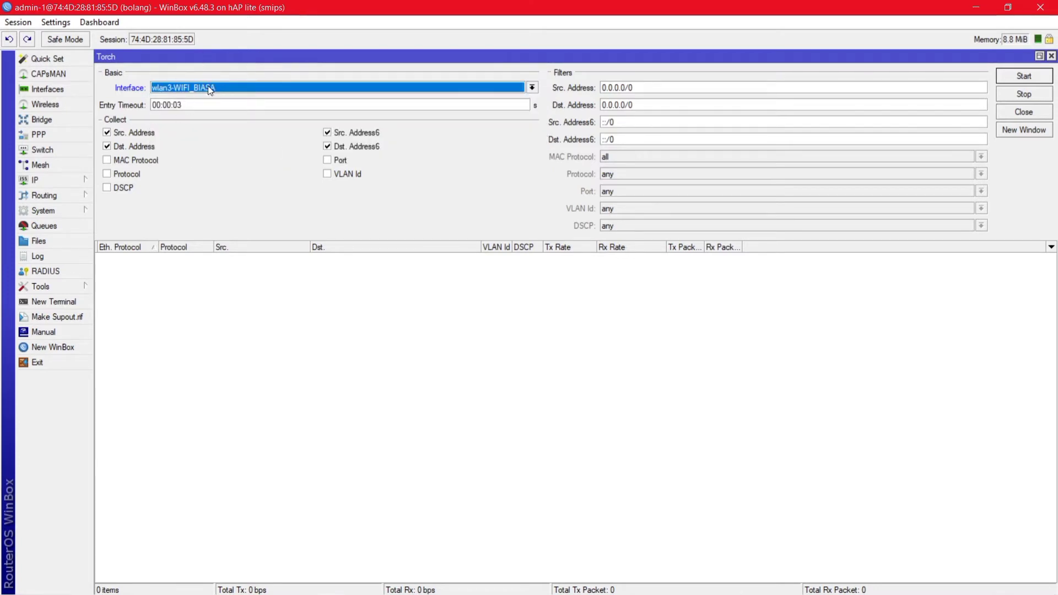
pyautogui.click(208, 85)
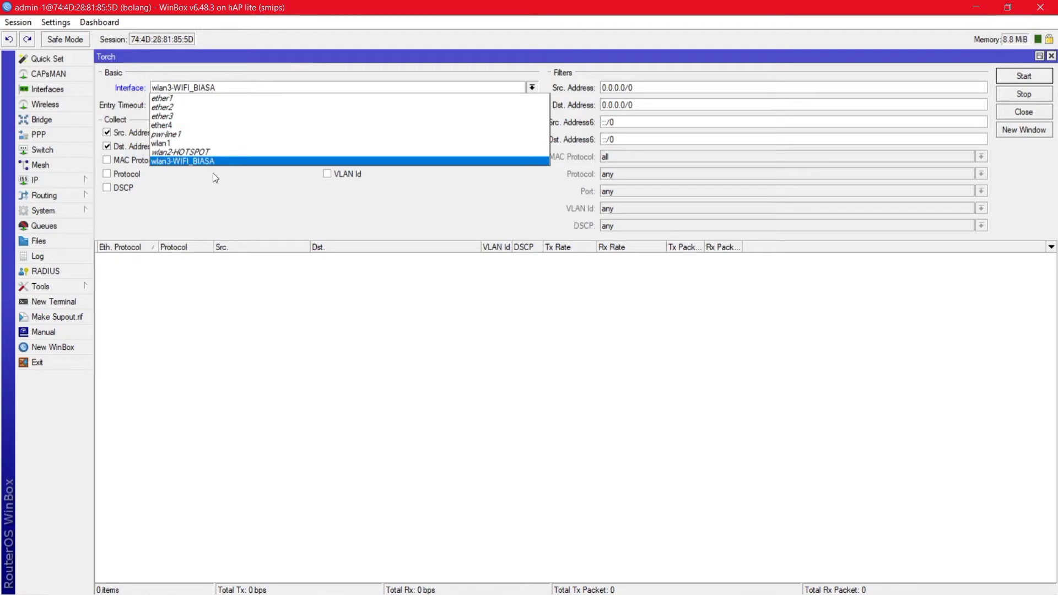
pyautogui.click(210, 236)
pyautogui.click(225, 87)
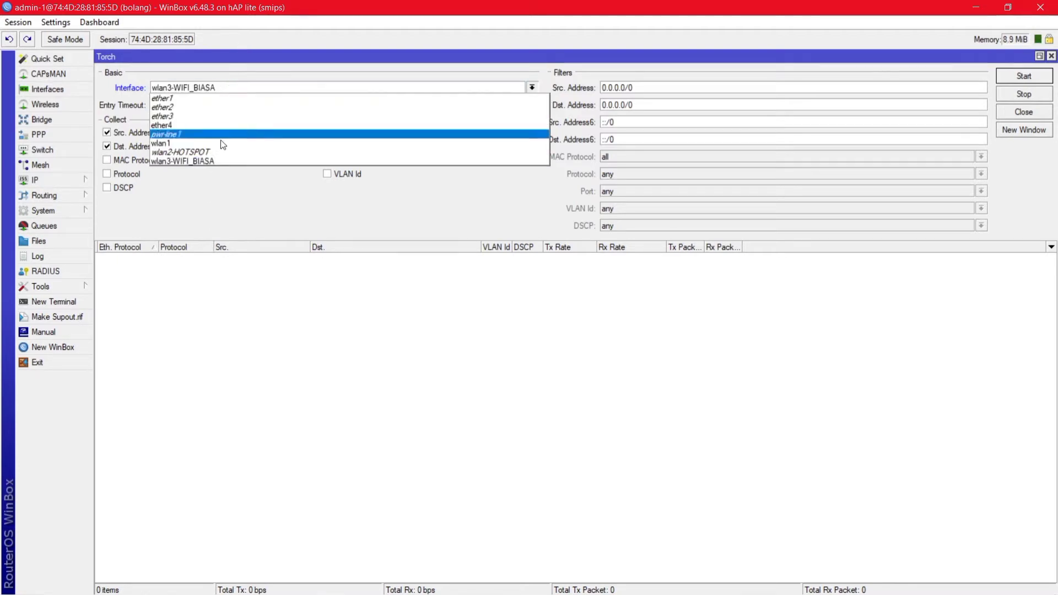
pyautogui.click(220, 159)
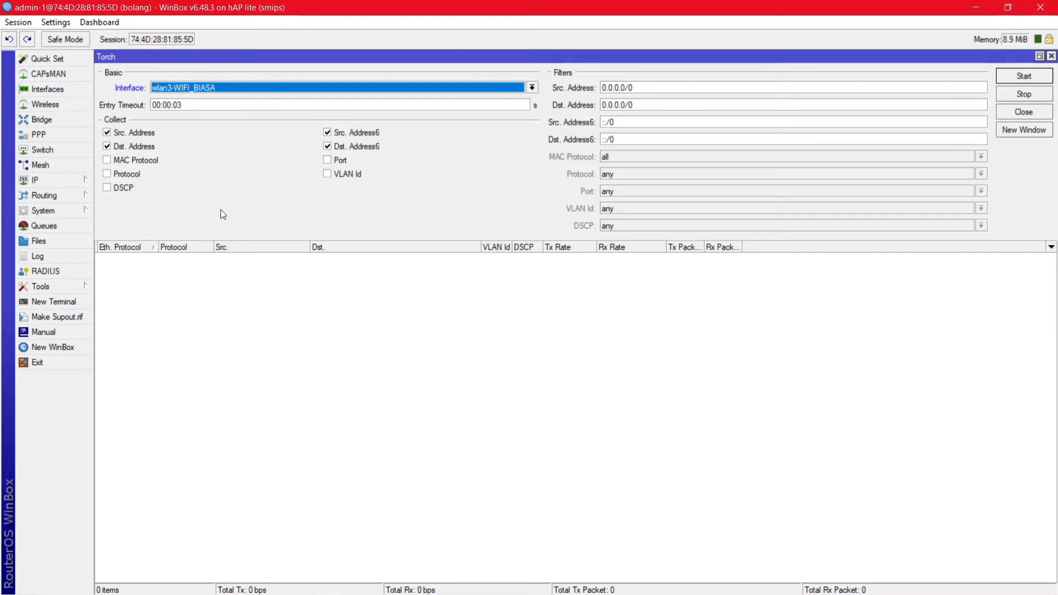
# Exclude Src. Address6 and Dst. Address6 from Torch's collected data and include Protocol and Port
pyautogui.click(327, 132)
pyautogui.click(328, 146)
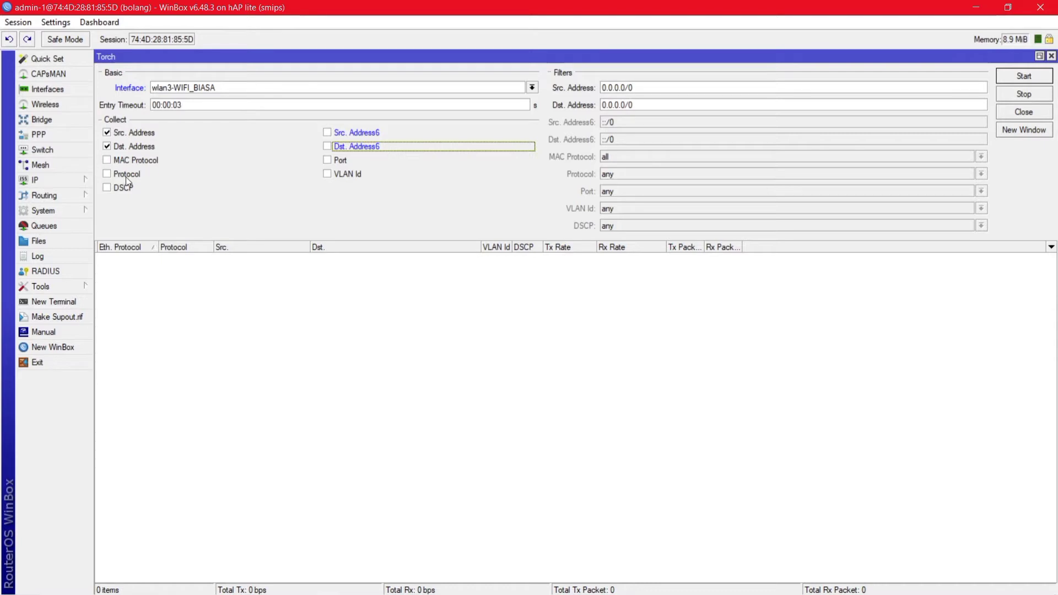
pyautogui.click(105, 174)
pyautogui.click(328, 160)
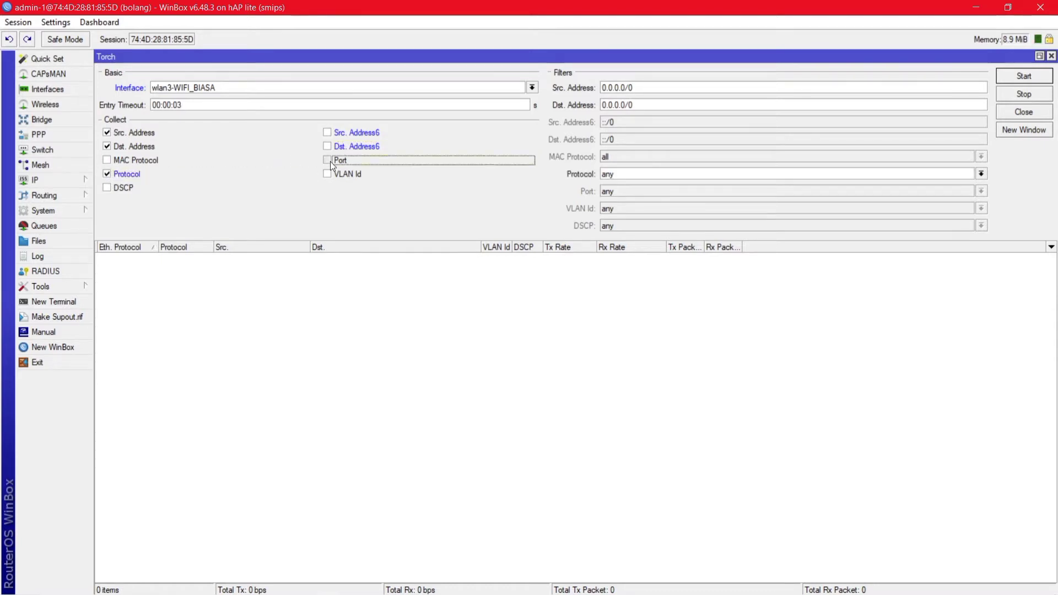
pyautogui.click(310, 291)
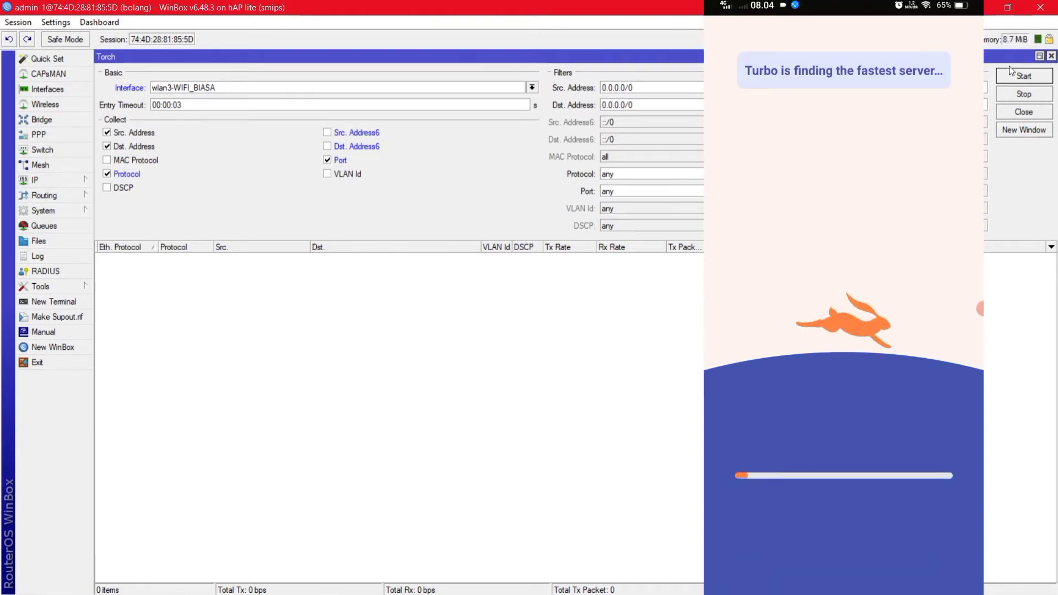
# Run Torch while the phone's VPN connects, examine the destination address and port of its traffic, then stop and close Torch
pyautogui.click(1024, 78)
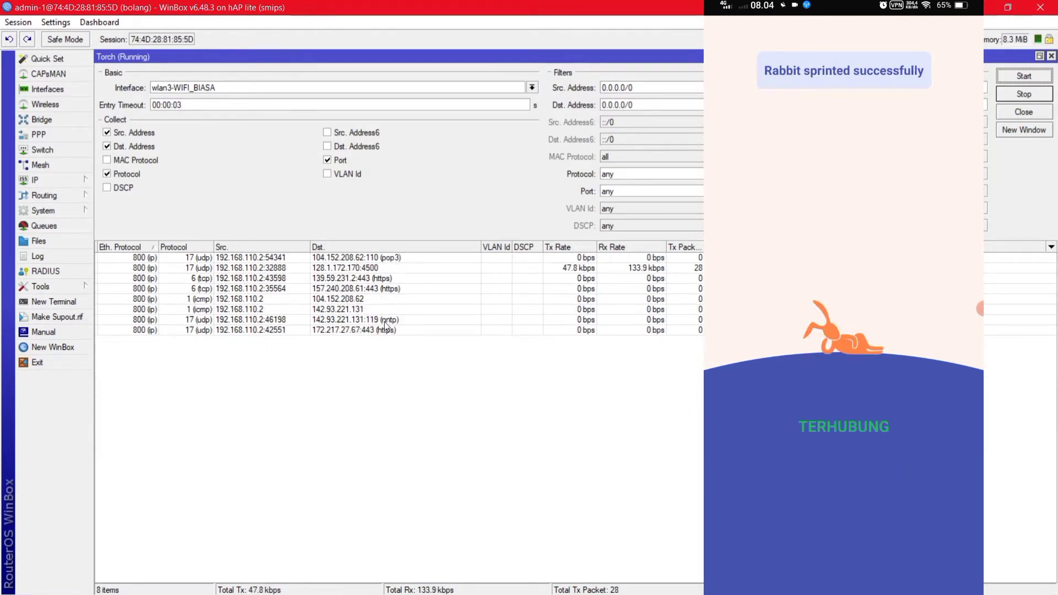
pyautogui.click(381, 258)
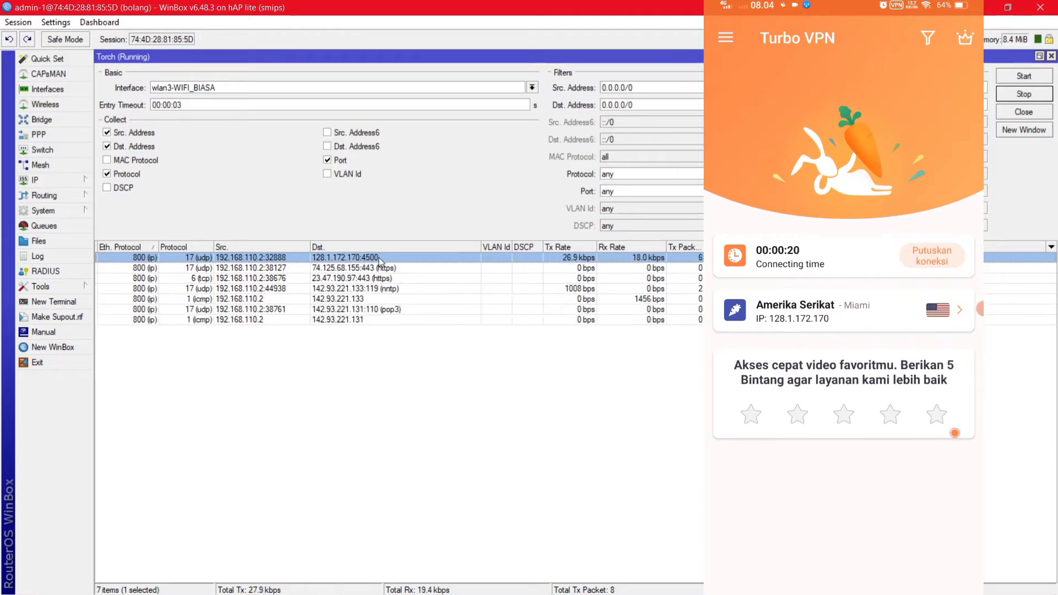
pyautogui.click(359, 439)
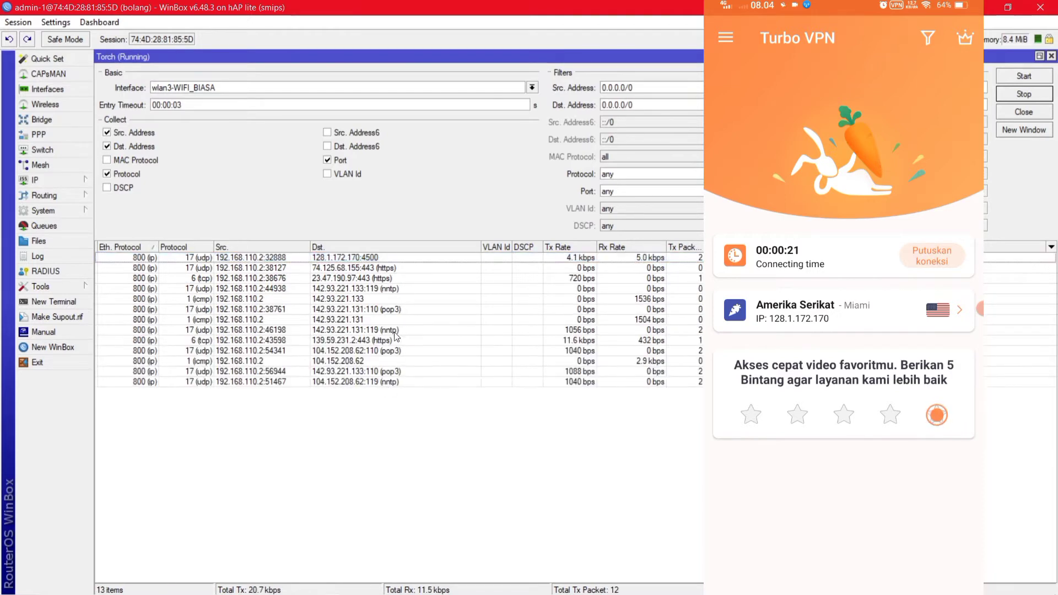
pyautogui.click(382, 257)
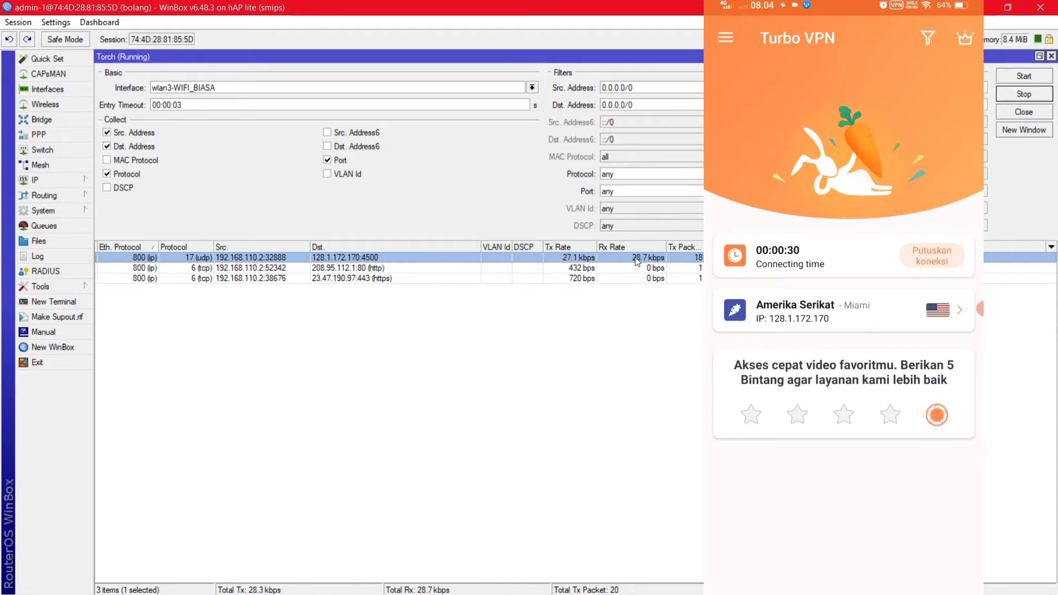
pyautogui.click(529, 382)
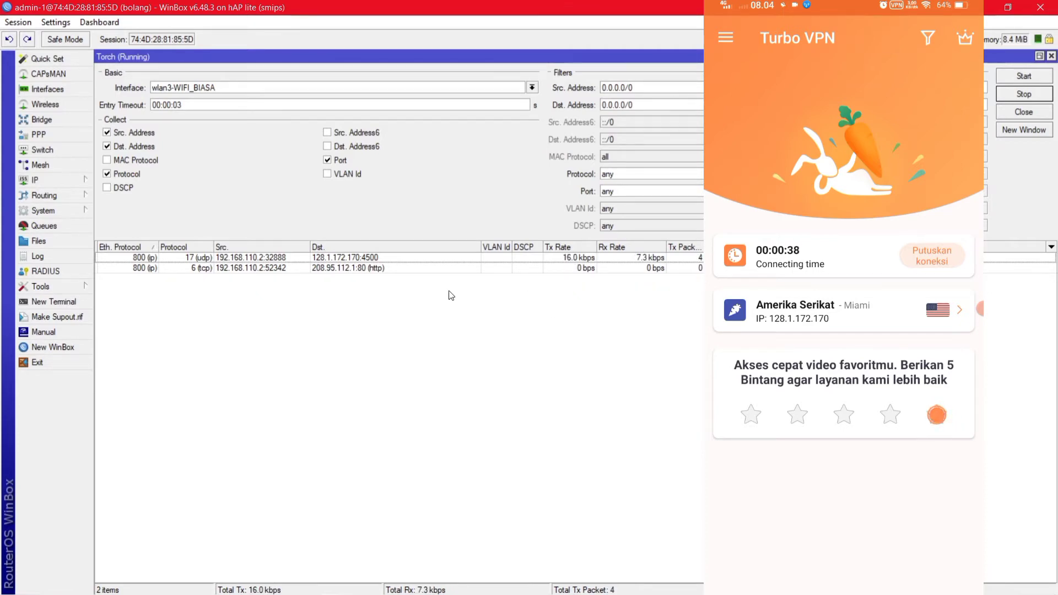
pyautogui.click(1040, 96)
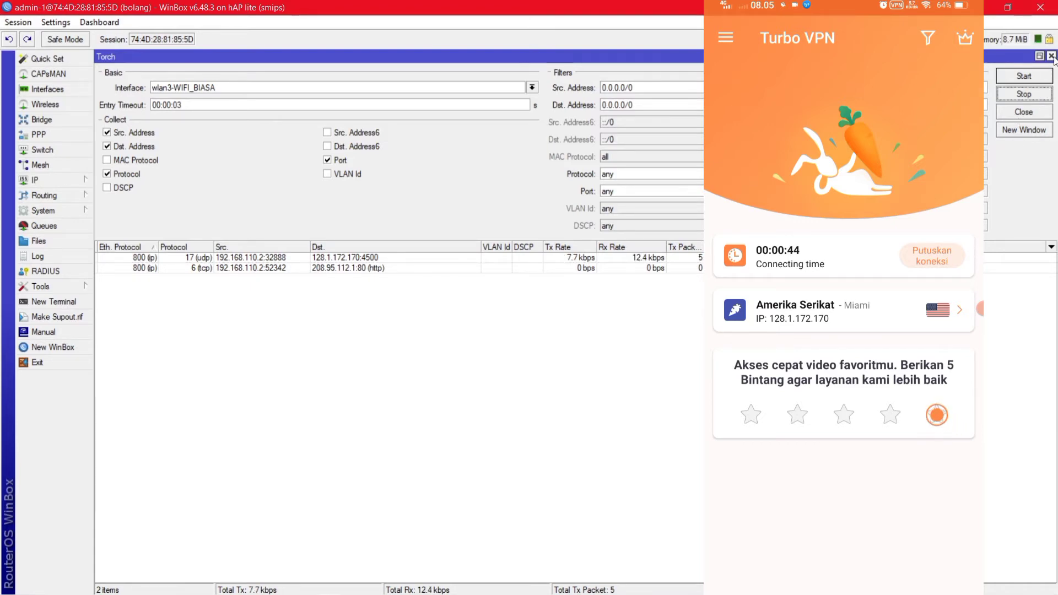
pyautogui.click(1052, 56)
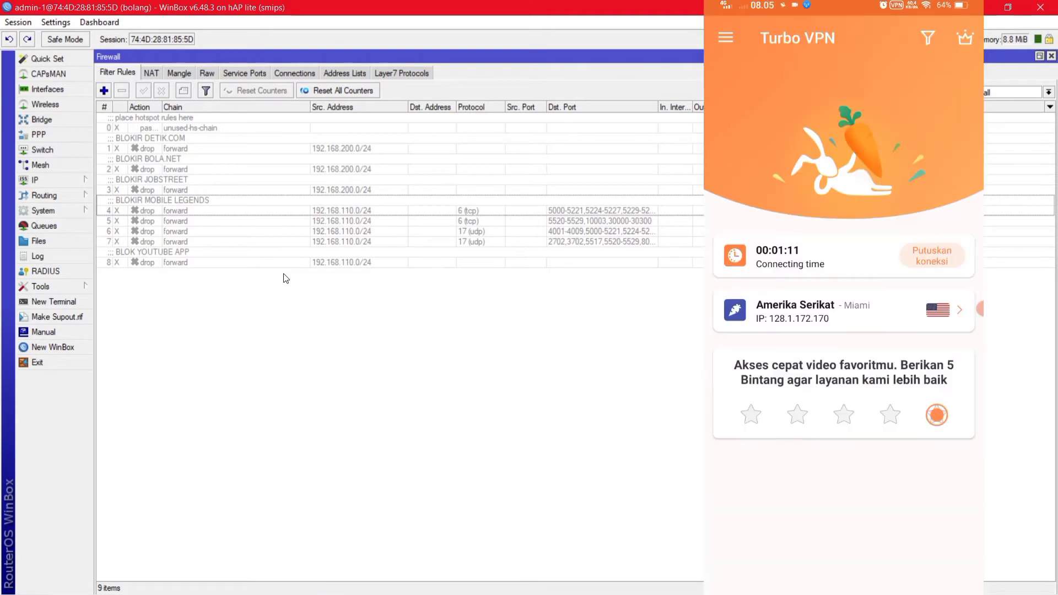
# Add a firewall filter rule in the forward chain with source address 192.168.110.0/24
pyautogui.click(104, 91)
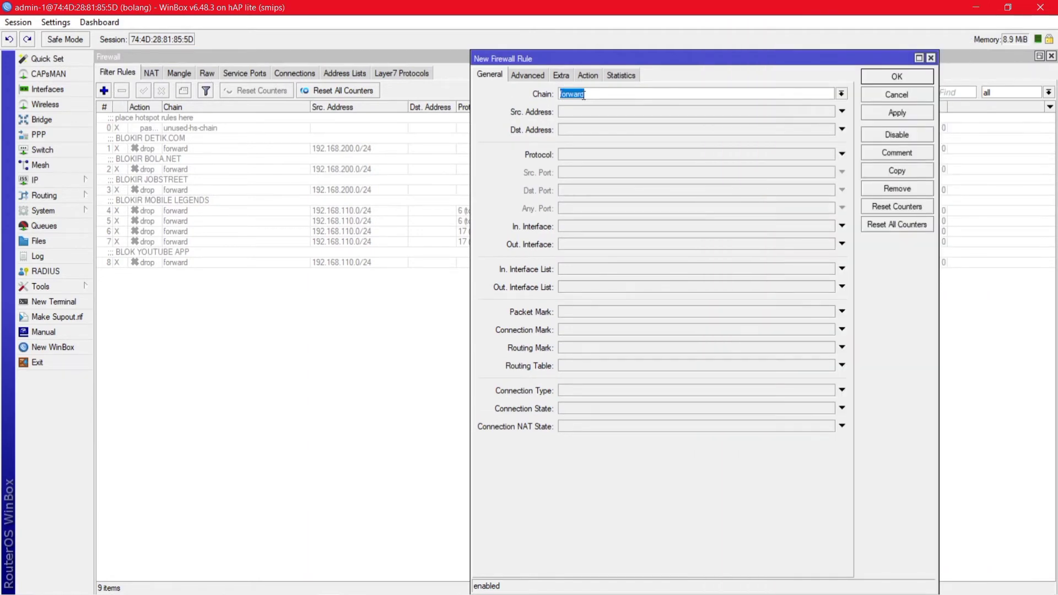
pyautogui.click(590, 112)
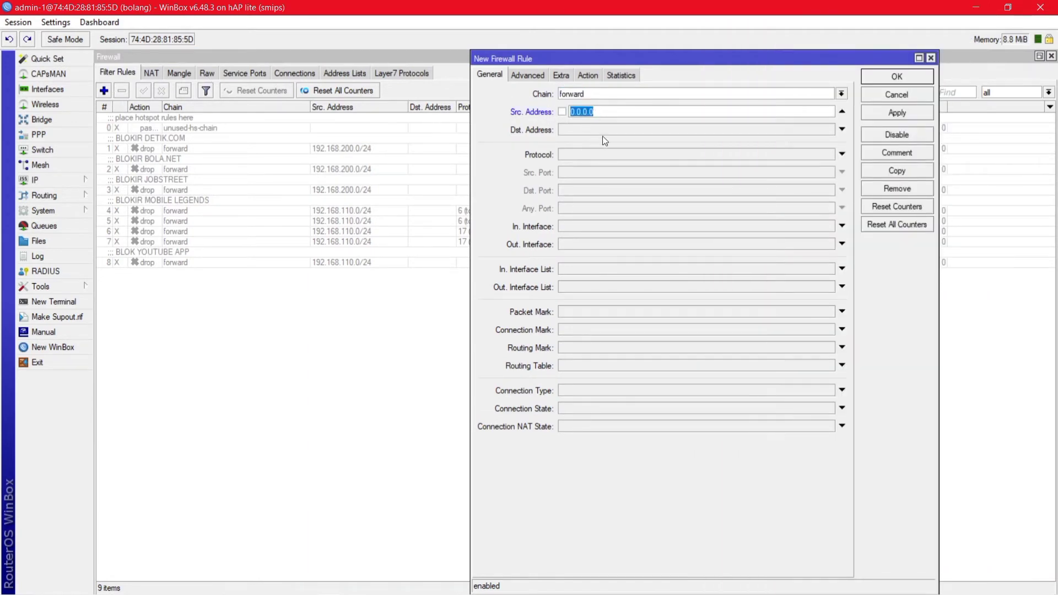
pyautogui.write('192.168.110.0/24')
# Set the new rule's protocol to udp and its destination port to 4500
pyautogui.click(635, 151)
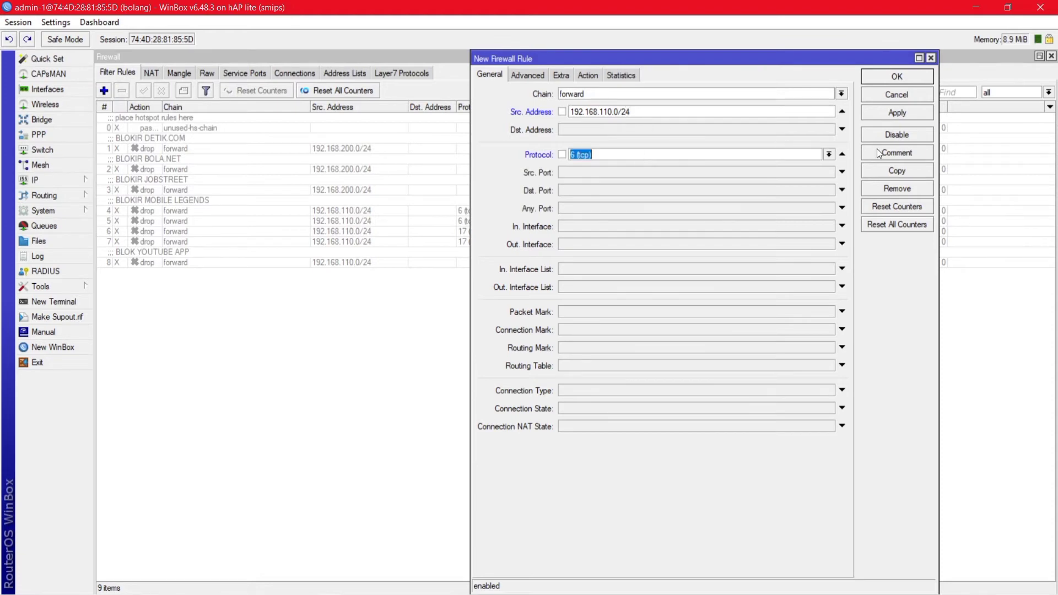
pyautogui.click(829, 155)
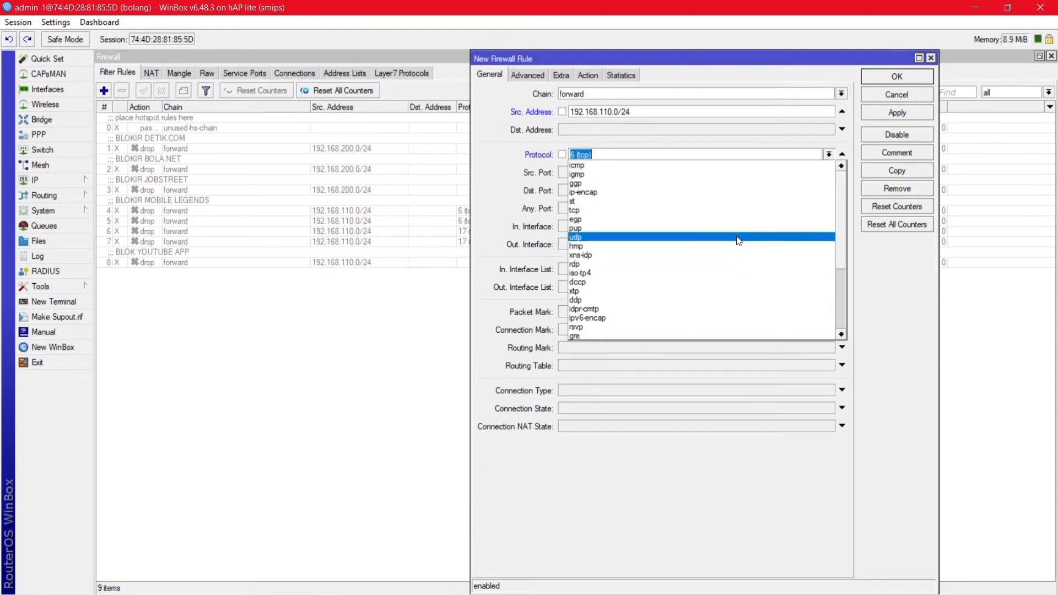
pyautogui.click(739, 237)
pyautogui.click(628, 192)
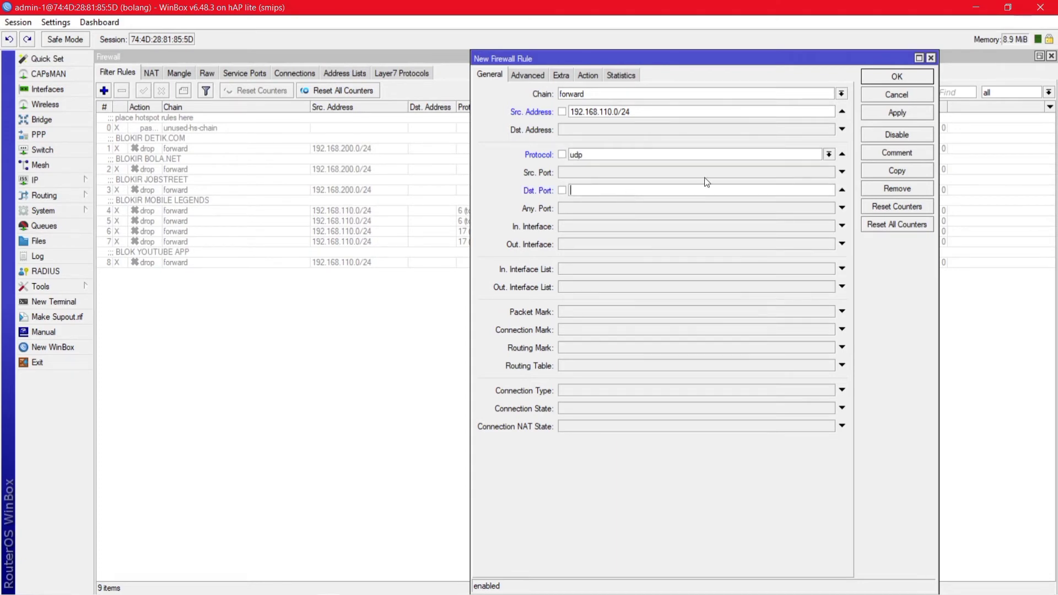
pyautogui.write('45000')
pyautogui.press('BackSpace')
pyautogui.doubleClick(583, 194)
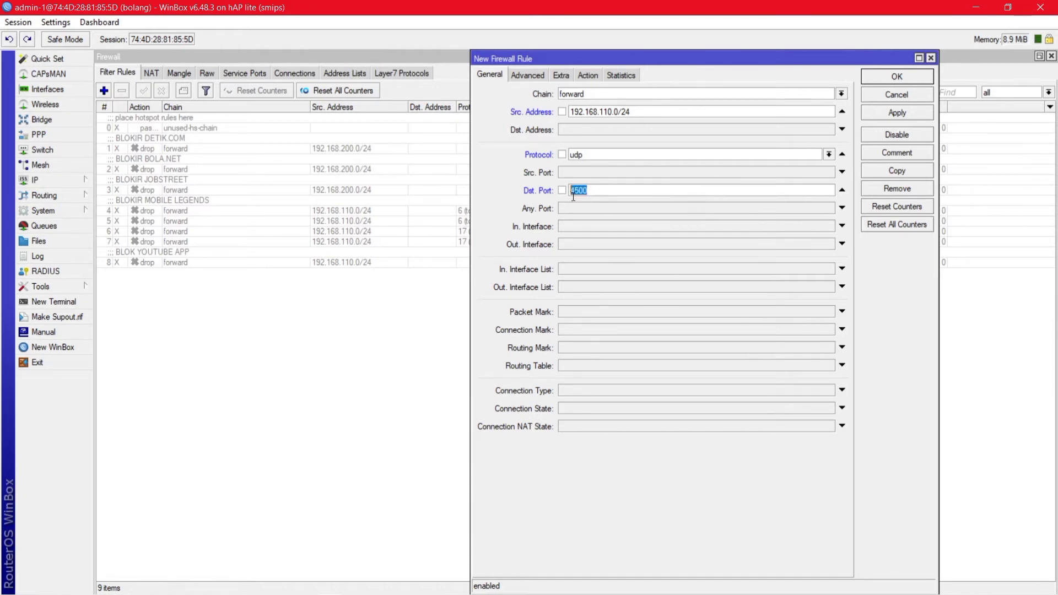
# Set the new firewall rule's action to drop
pyautogui.click(591, 76)
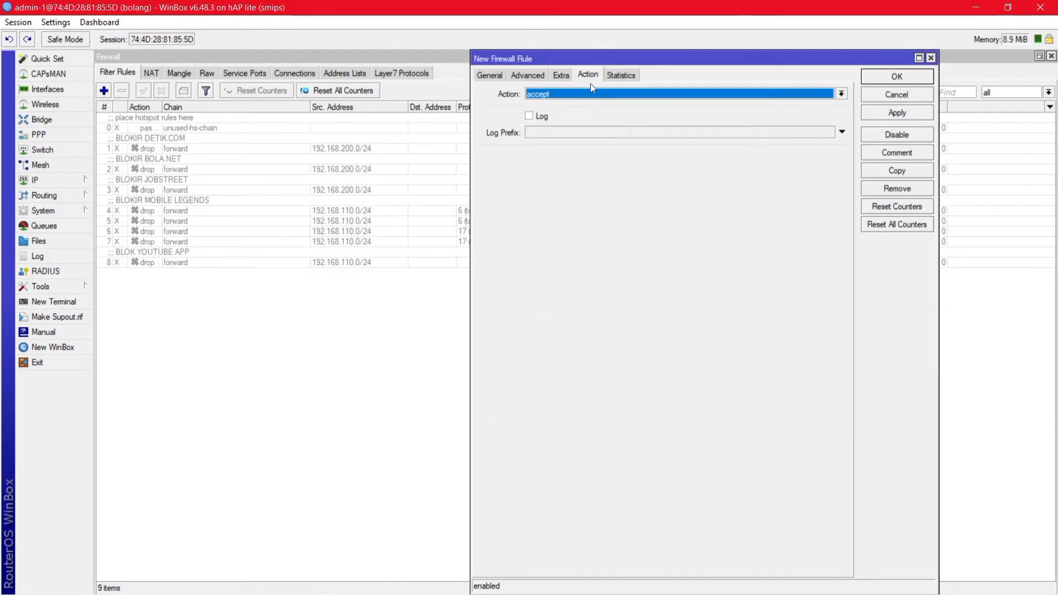
pyautogui.click(590, 94)
pyautogui.click(576, 133)
pyautogui.click(577, 94)
pyautogui.click(562, 128)
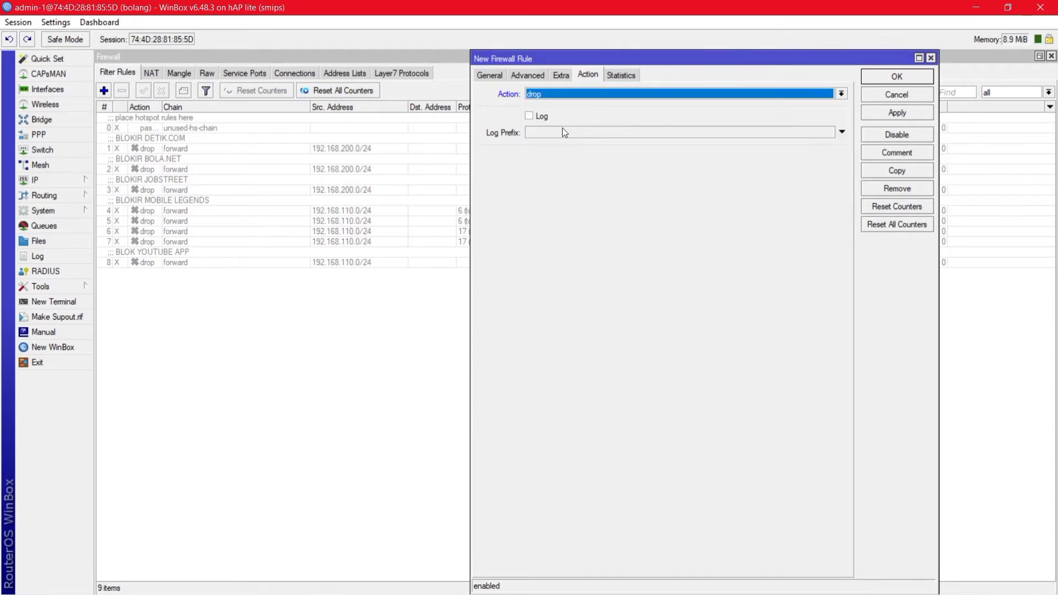
# Add the comment BLOKIR TURBO VPN to the new firewall rule and save the rule
pyautogui.click(906, 155)
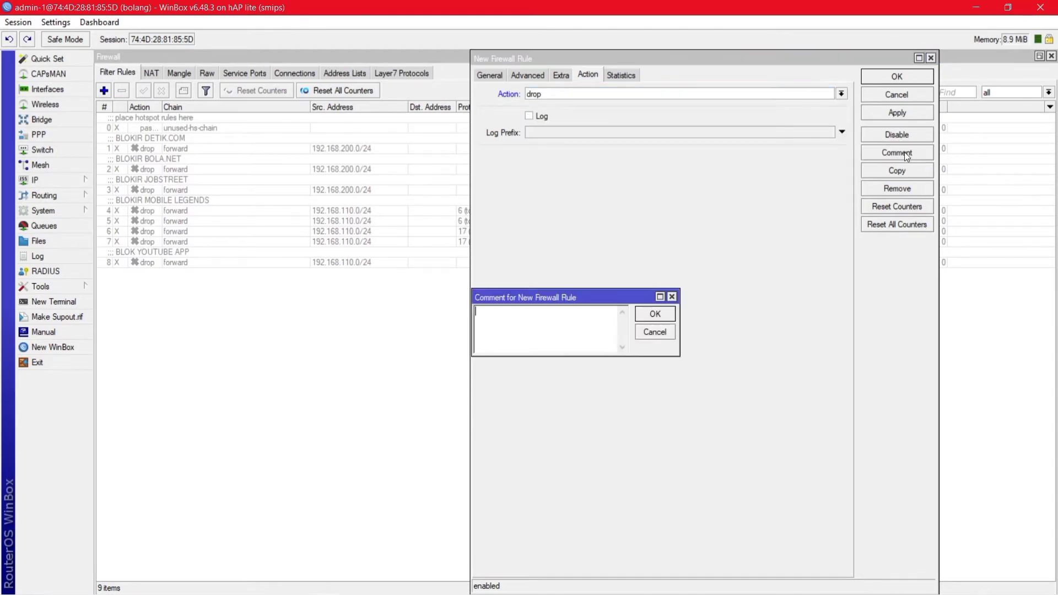
pyautogui.write('BLOKIR VPN')
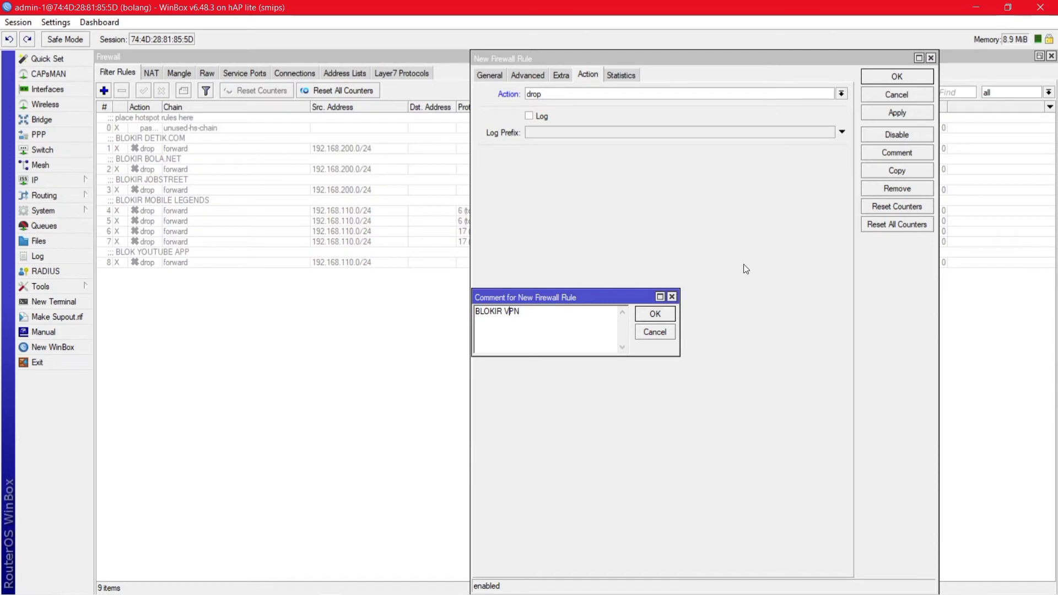
pyautogui.write('turbo')
pyautogui.press('BackSpace')
pyautogui.press('BackSpace')
pyautogui.press('BackSpace')
pyautogui.press('BackSpace')
pyautogui.press('BackSpace')
pyautogui.press('BackSpace')
pyautogui.write('TURBO')
pyautogui.click(655, 313)
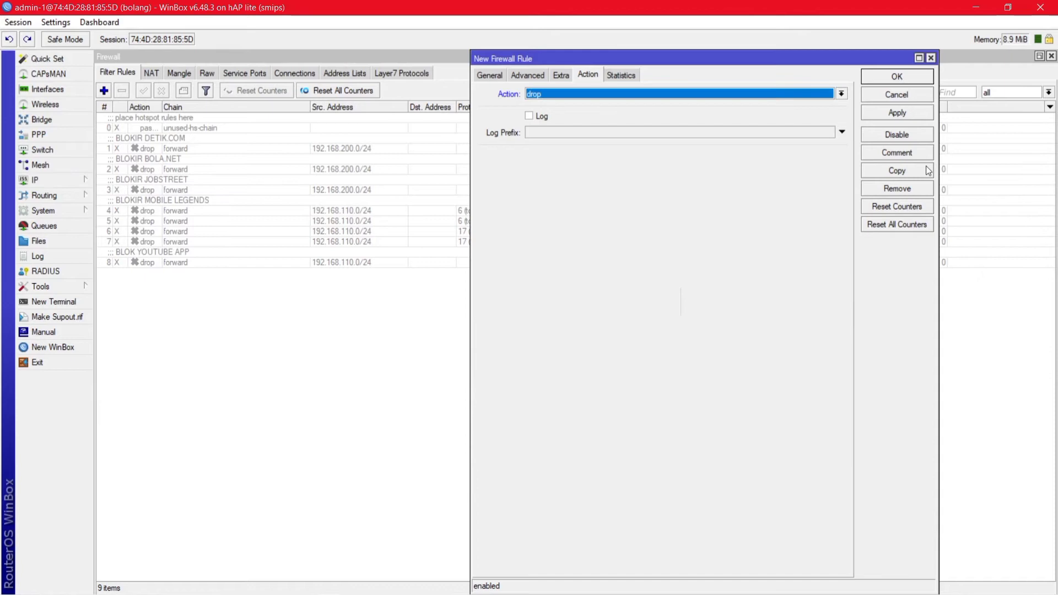
pyautogui.click(897, 113)
pyautogui.click(899, 76)
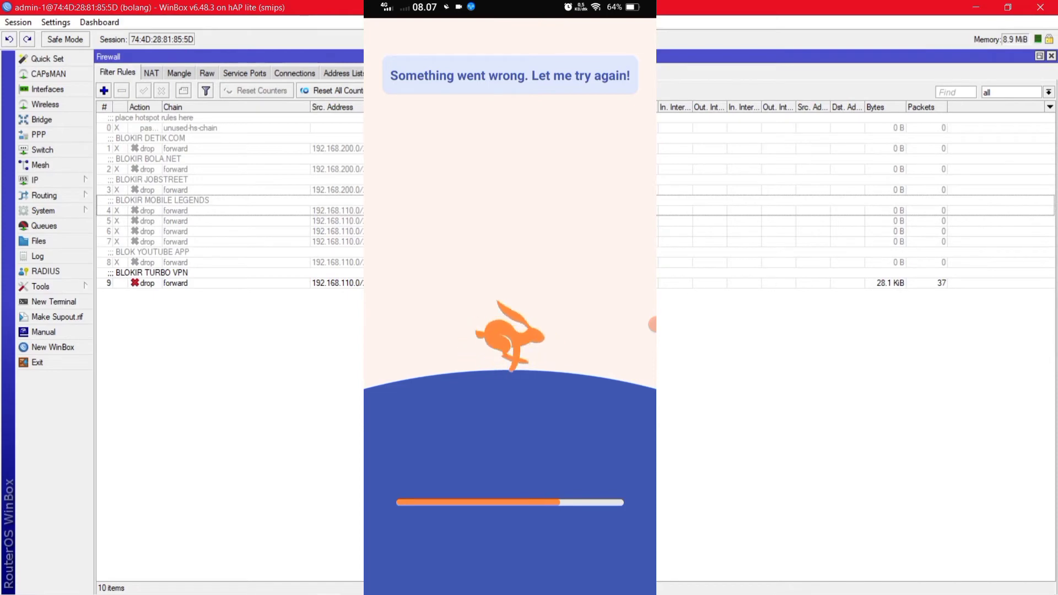
# Disable the BLOKIR TURBO VPN filter rule
pyautogui.click(165, 283)
pyautogui.keyDown('ctrl'); pyautogui.click(165, 283); pyautogui.keyUp('ctrl')
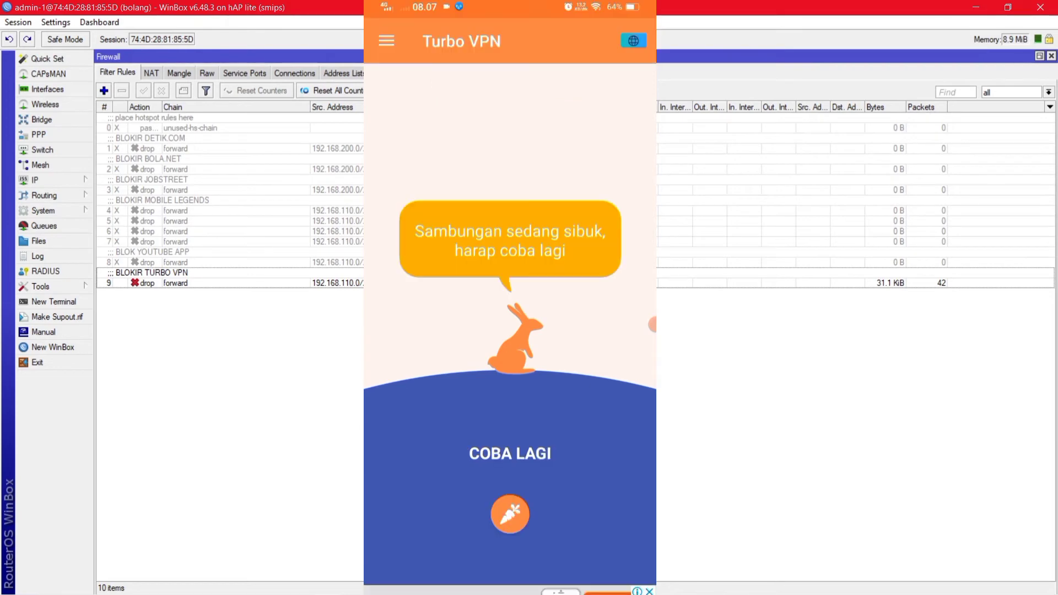
pyautogui.click(267, 274)
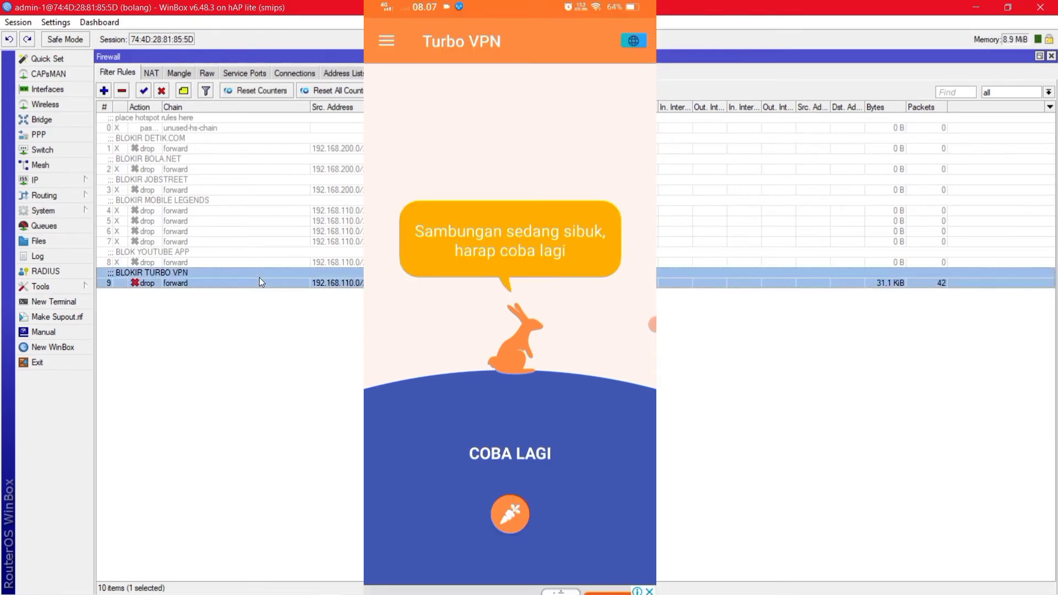
pyautogui.click(163, 91)
pyautogui.click(352, 450)
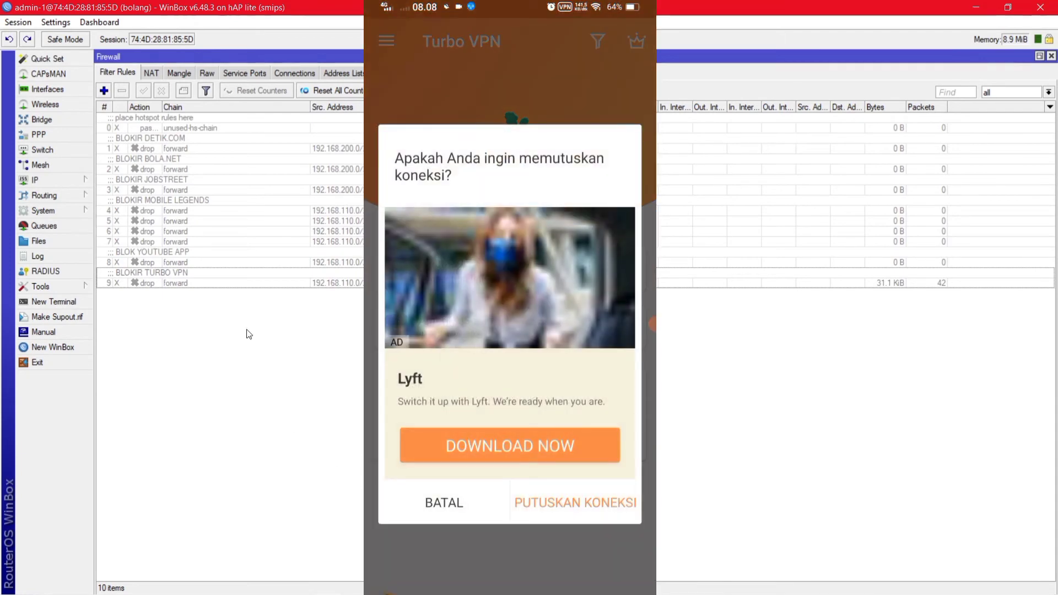
# Run Torch on wlan3-WIFI_BIASA while VPN Proxy Master connects, examine the protocol and destination port of its traffic, and stop Torch
pyautogui.click(71, 288)
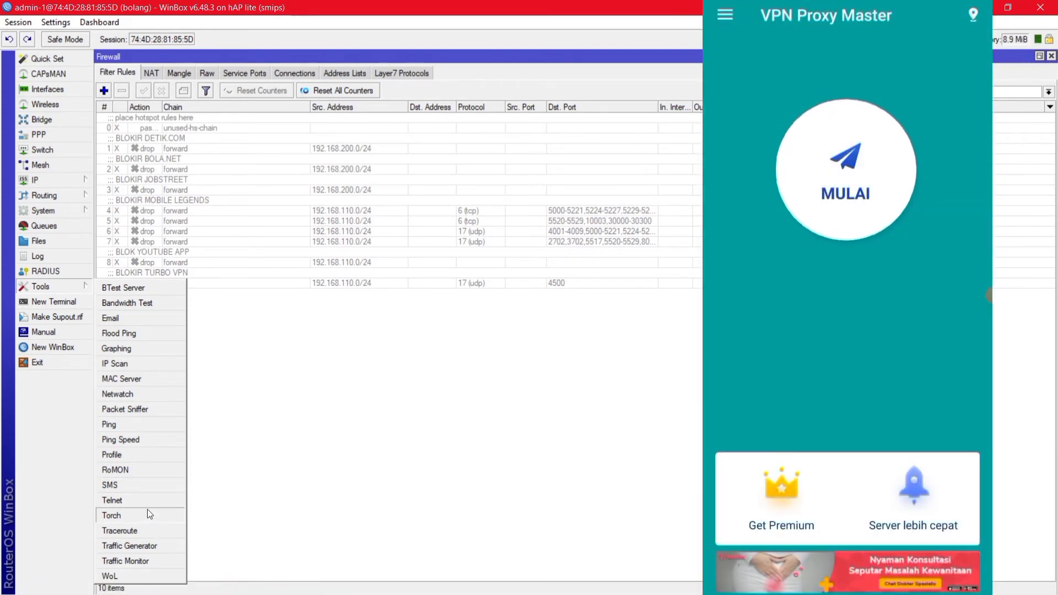
pyautogui.click(140, 516)
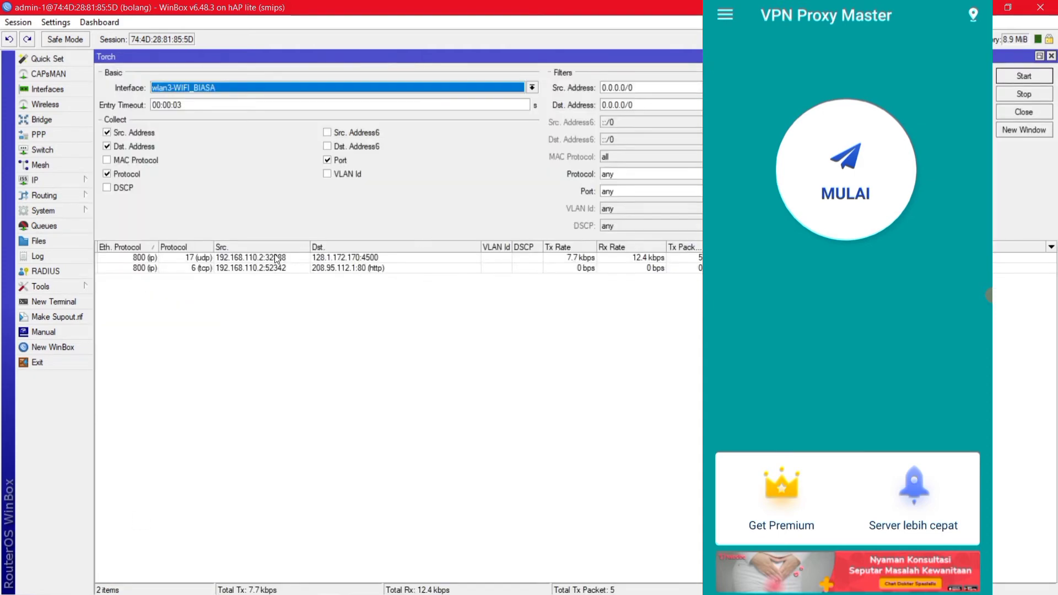
pyautogui.click(1017, 78)
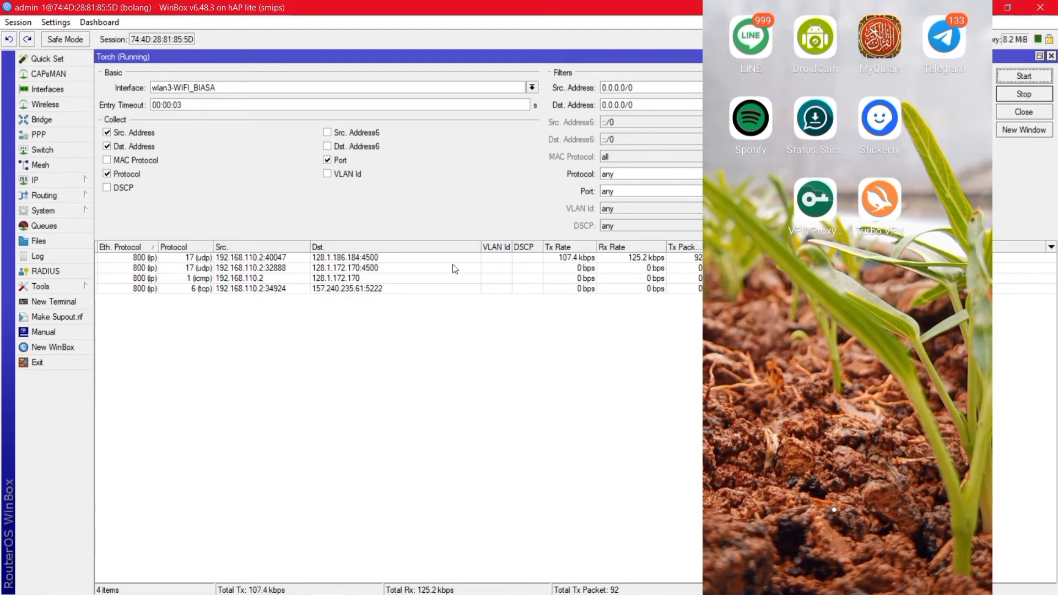
pyautogui.click(368, 257)
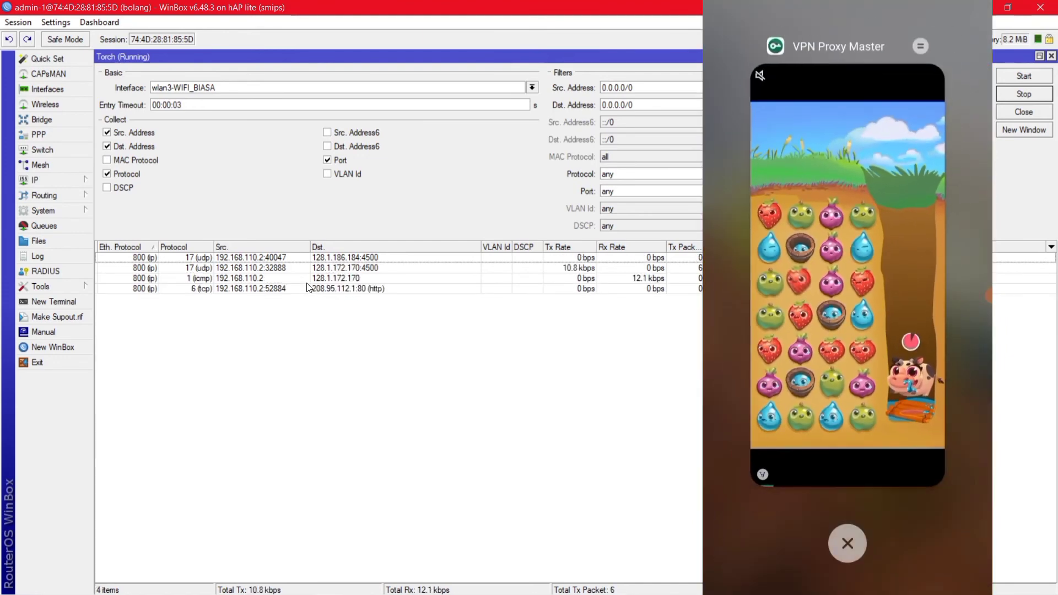
pyautogui.click(367, 256)
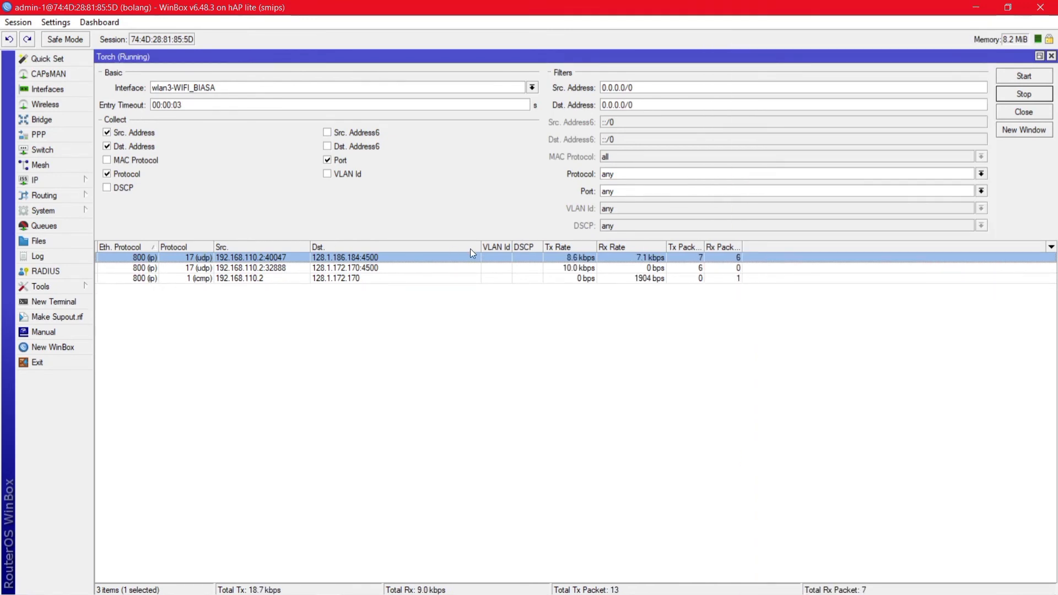
pyautogui.click(564, 296)
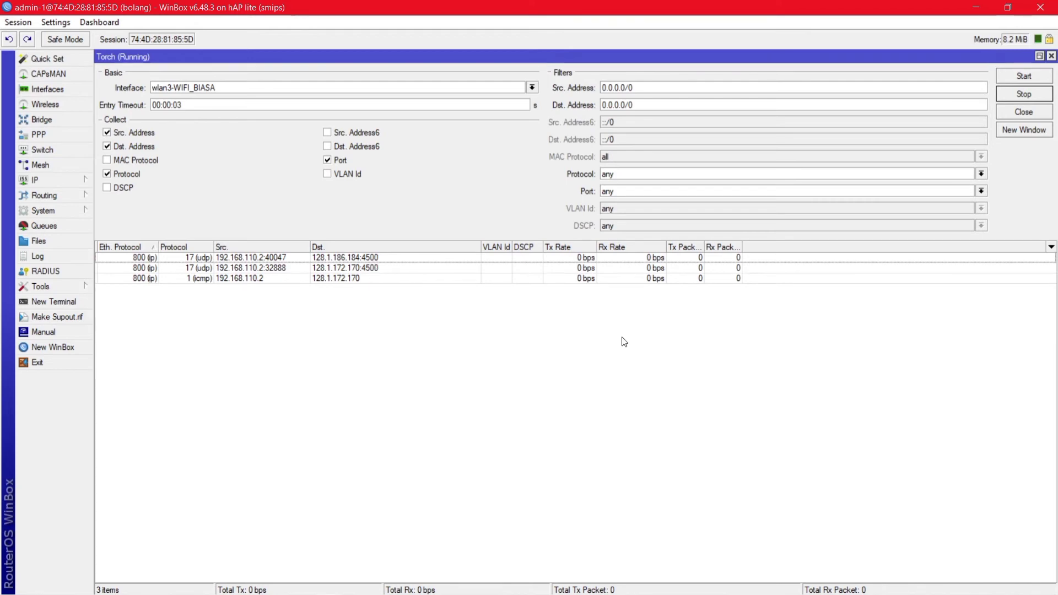
pyautogui.click(1036, 95)
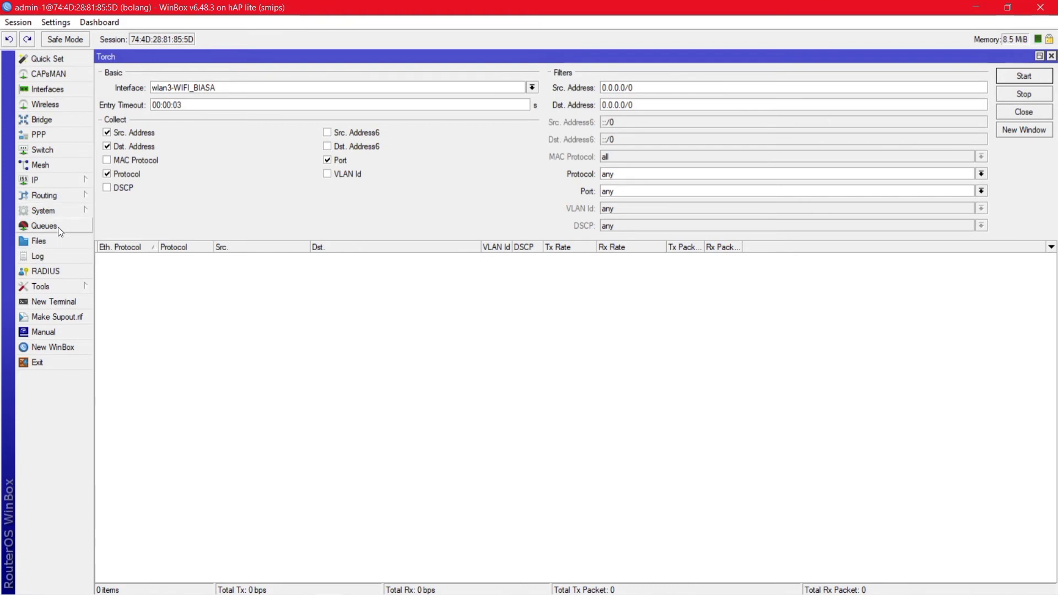
# Change the firewall filter rule's comment from the Turbo VPN block to BLOKIR TURBO VPN & VPN PROXY and save it
pyautogui.click(51, 182)
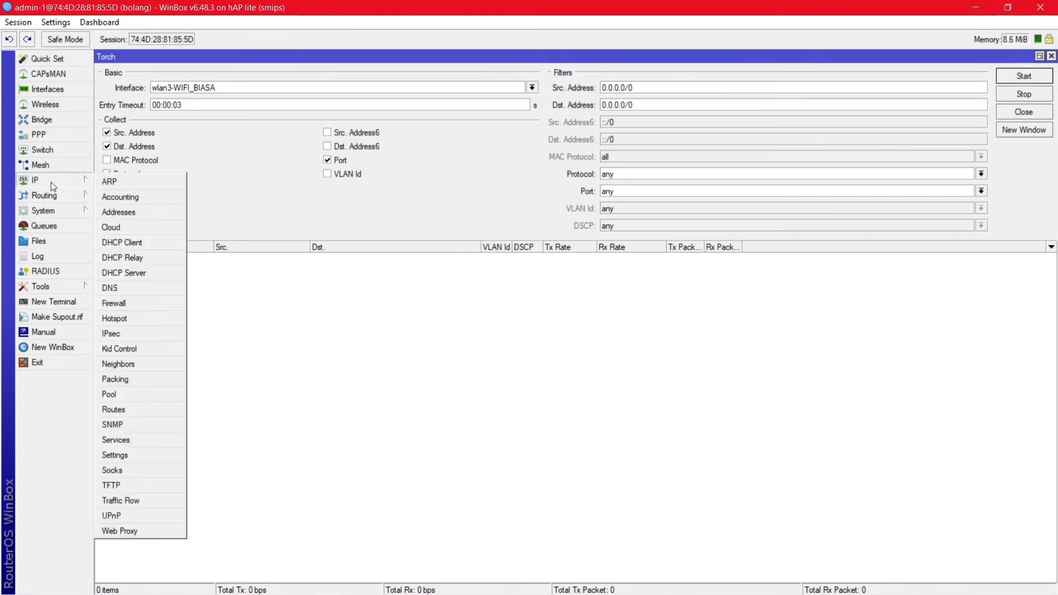
pyautogui.click(139, 303)
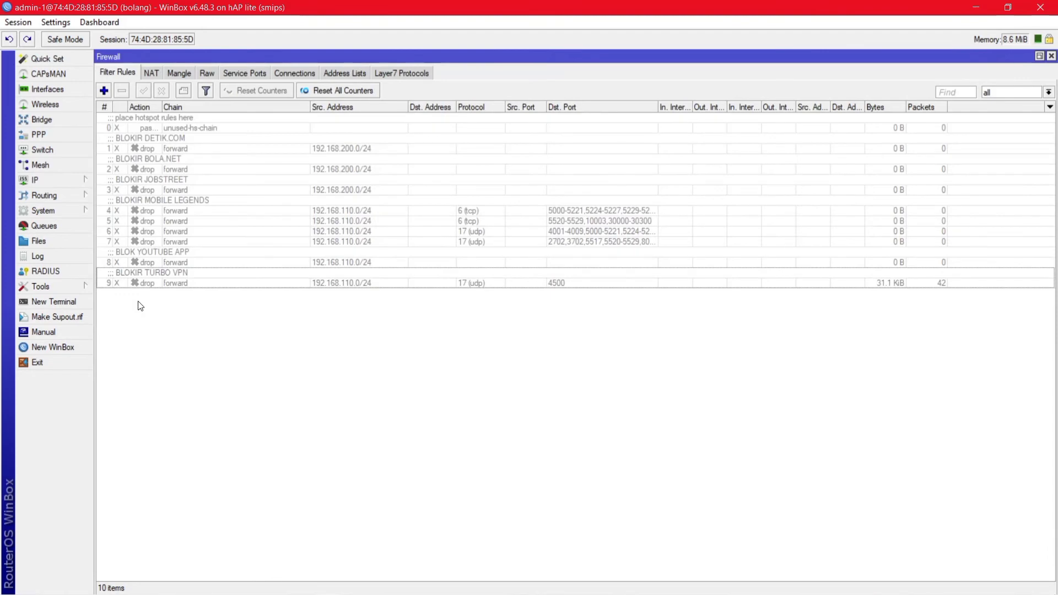
pyautogui.doubleClick(178, 284)
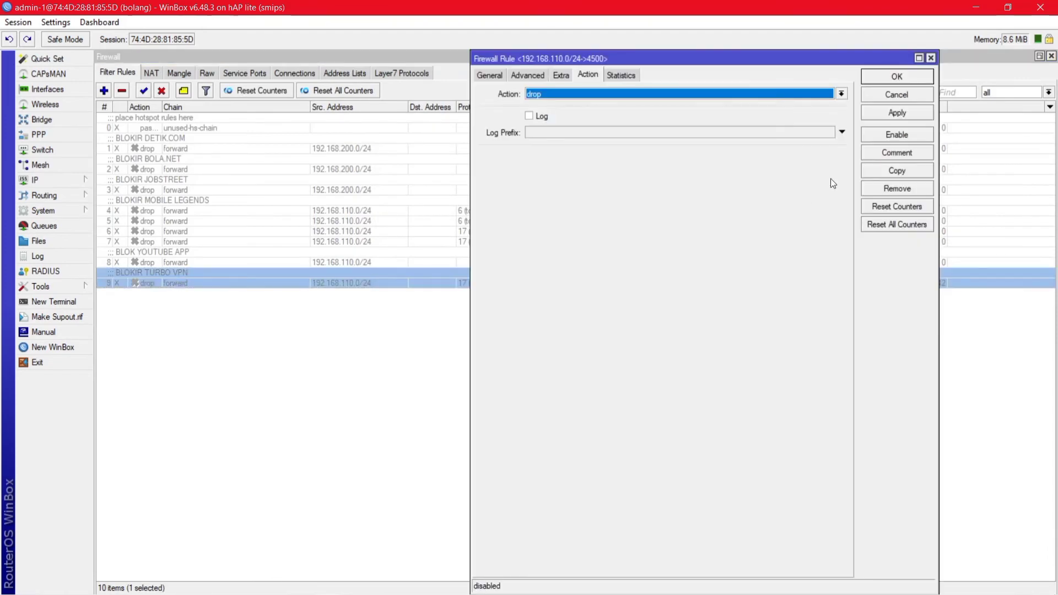
pyautogui.click(894, 157)
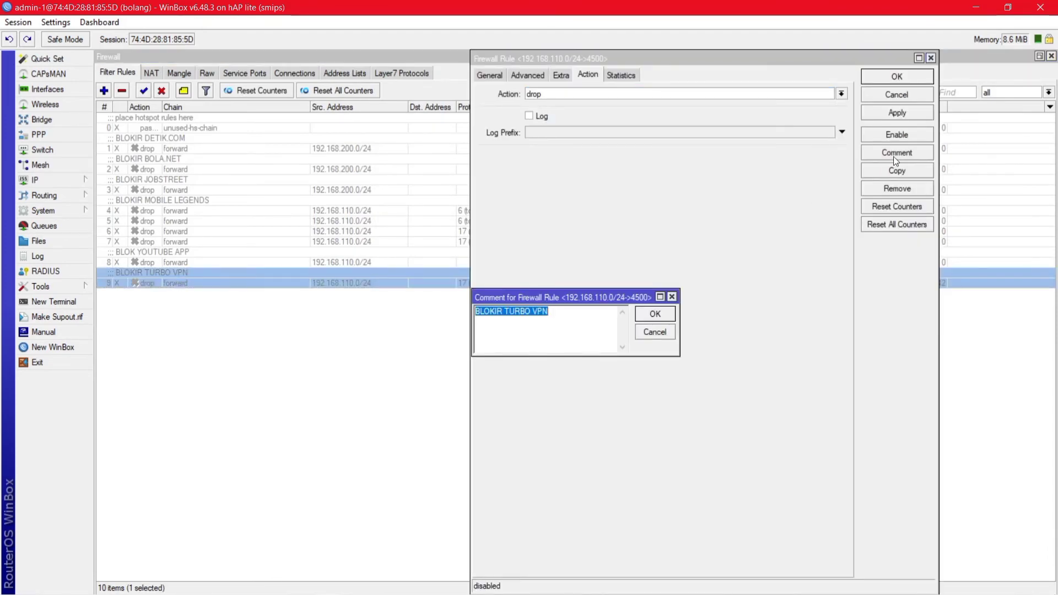
pyautogui.press('End')
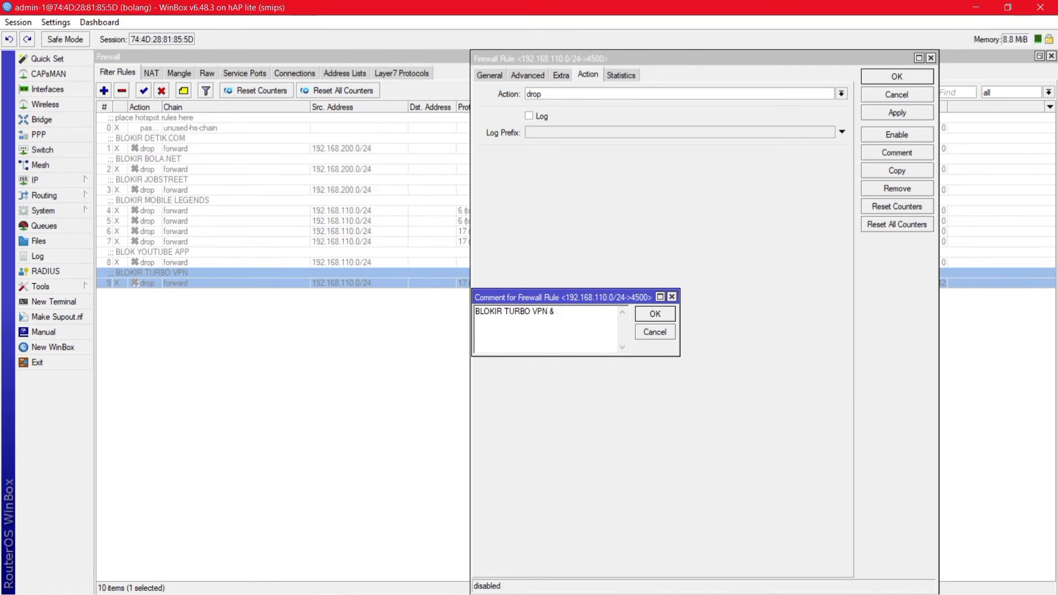
pyautogui.write('& VPN PROXY')
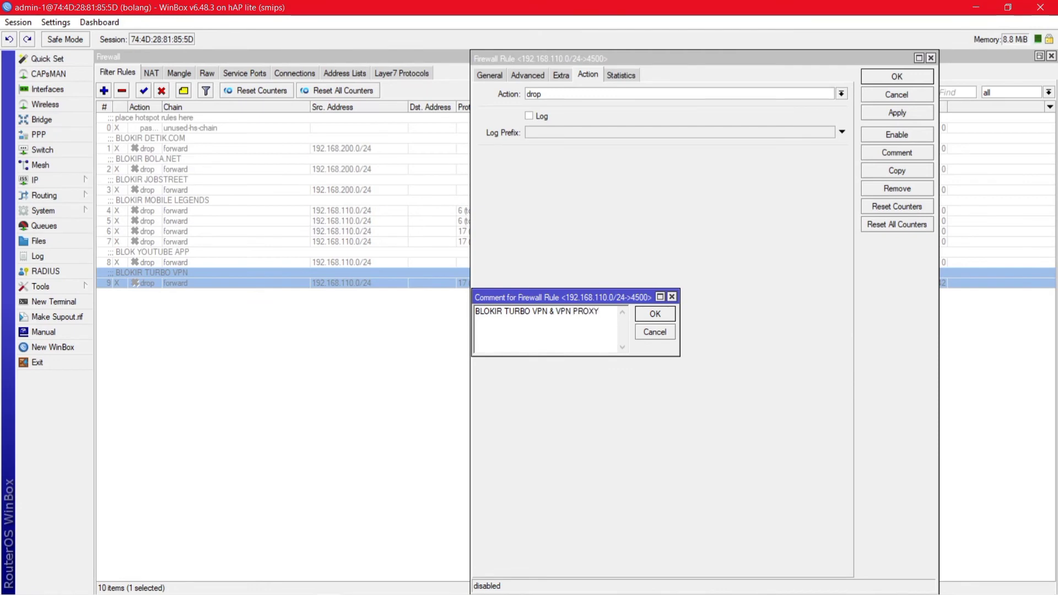
pyautogui.click(657, 317)
pyautogui.click(931, 111)
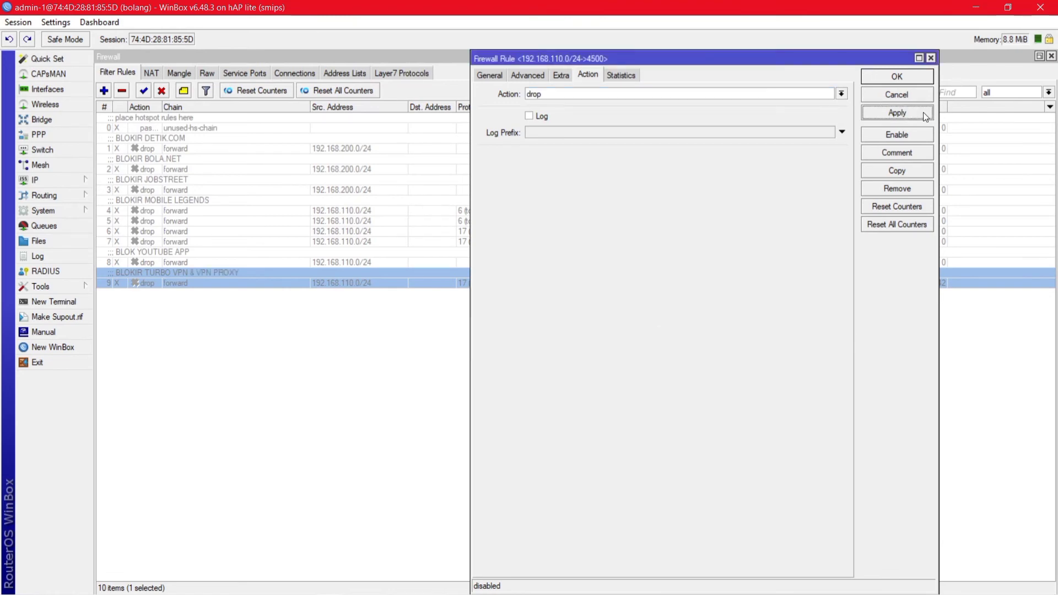
pyautogui.click(911, 78)
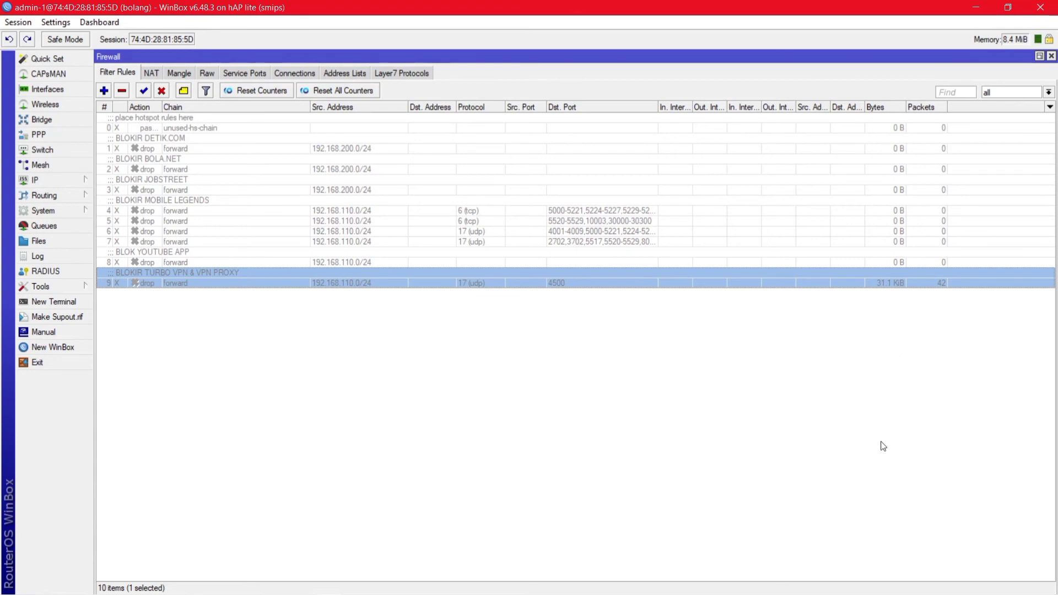
# Enable the BLOKIR TURBO VPN & VPN PROXY filter rule to test it with VPN Proxy Master
pyautogui.click(679, 380)
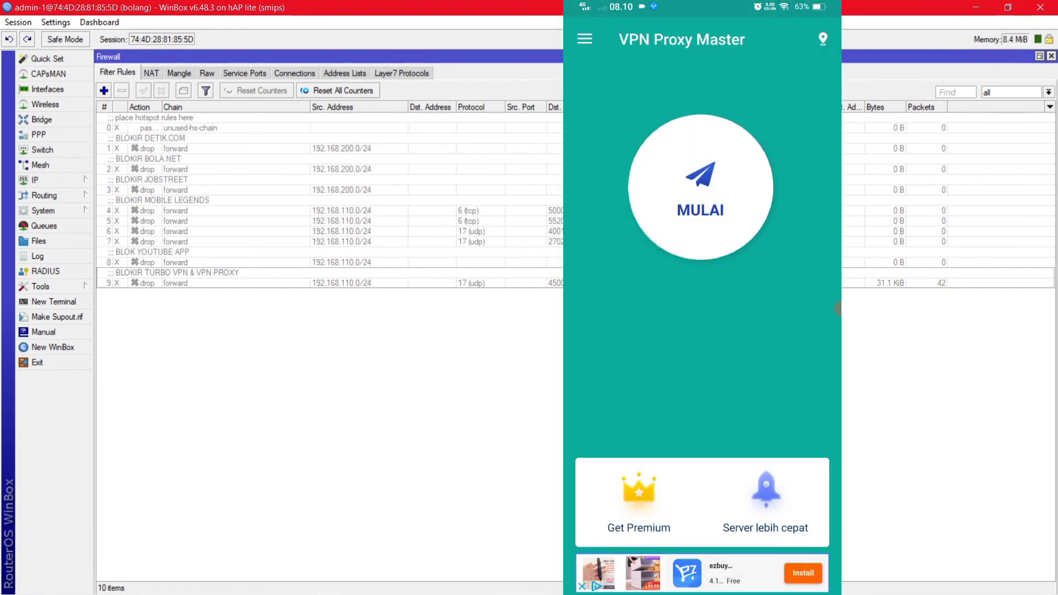
pyautogui.click(182, 284)
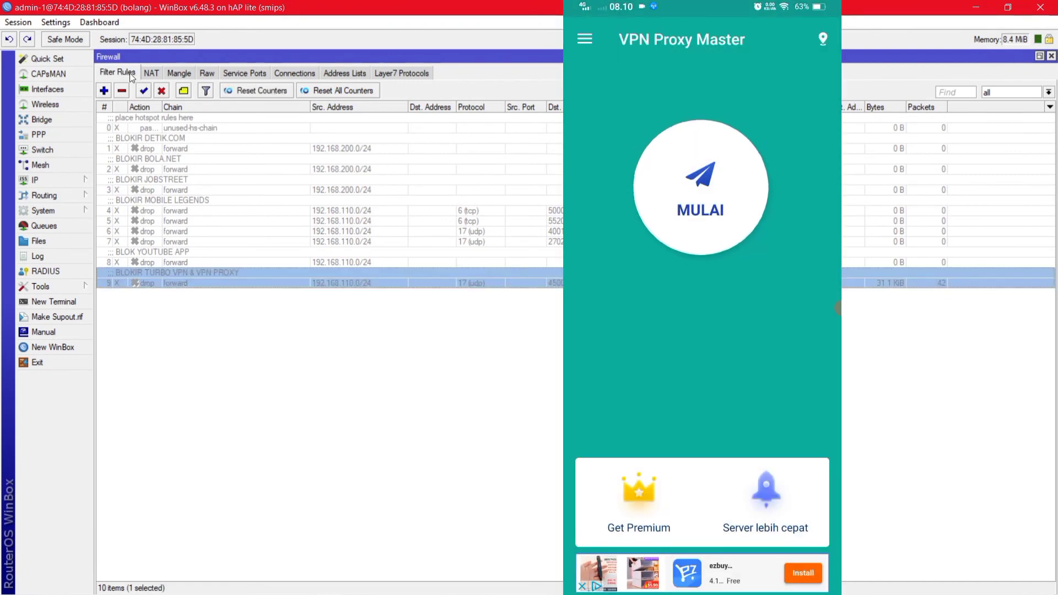
pyautogui.click(355, 433)
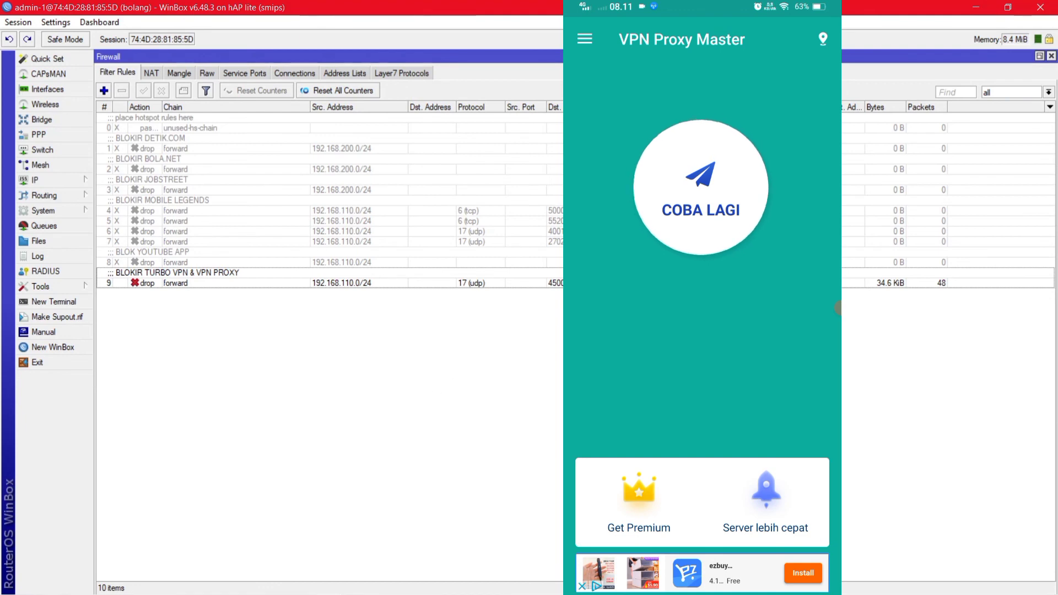
# Disable the BLOKIR TURBO VPN & VPN PROXY filter rule
pyautogui.click(544, 273)
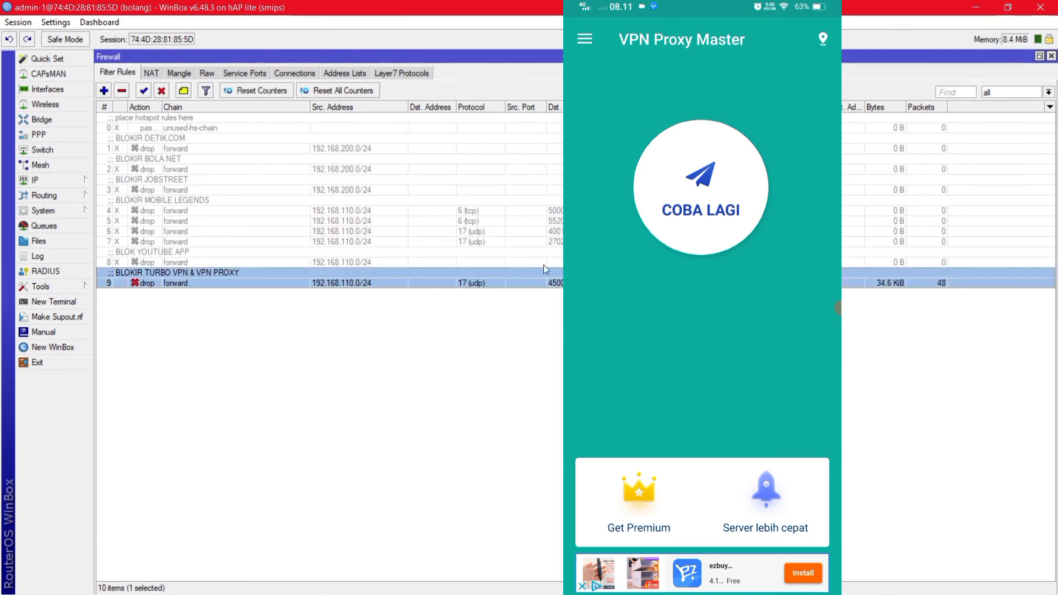
pyautogui.click(162, 91)
pyautogui.click(246, 457)
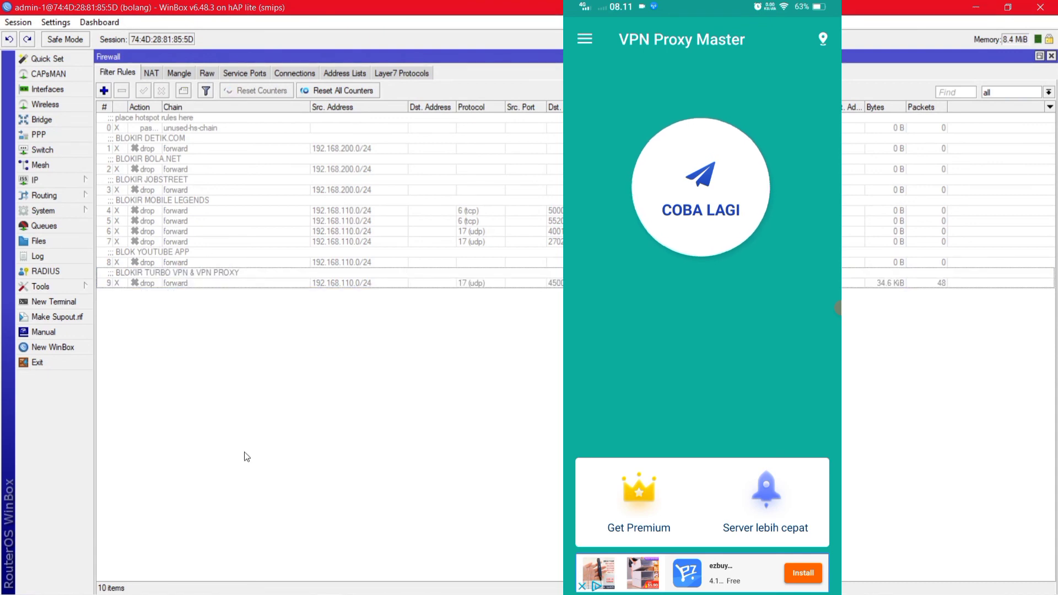